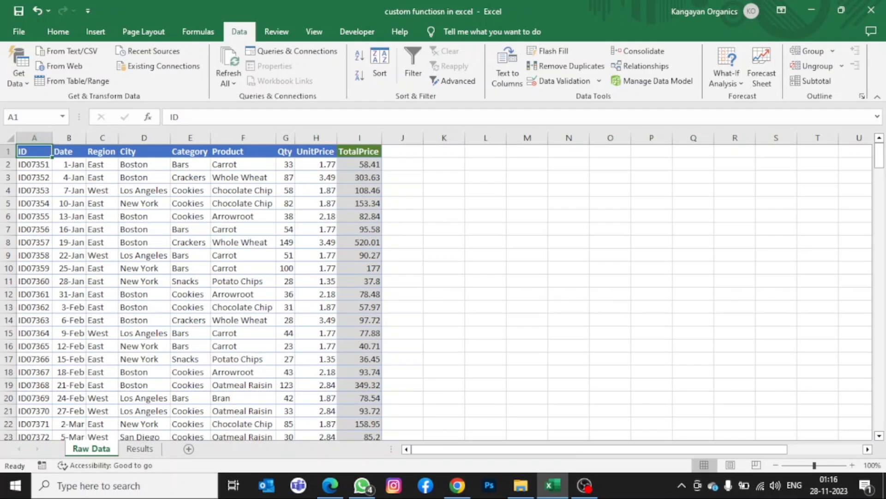
left_click(244, 165)
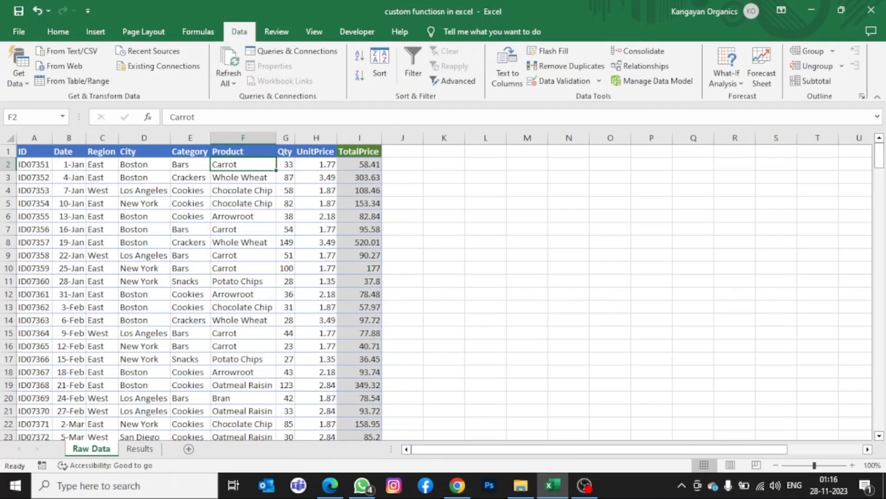
left_click(191, 151)
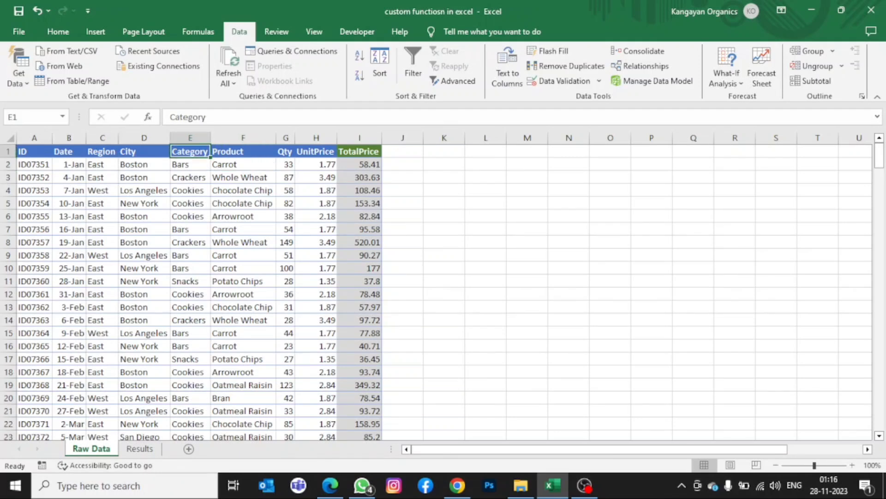
left_click(191, 165)
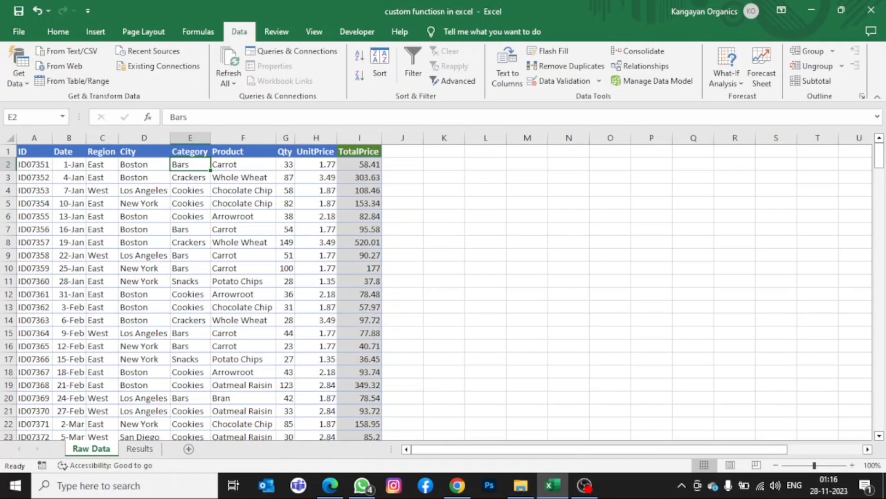
left_click(57, 32)
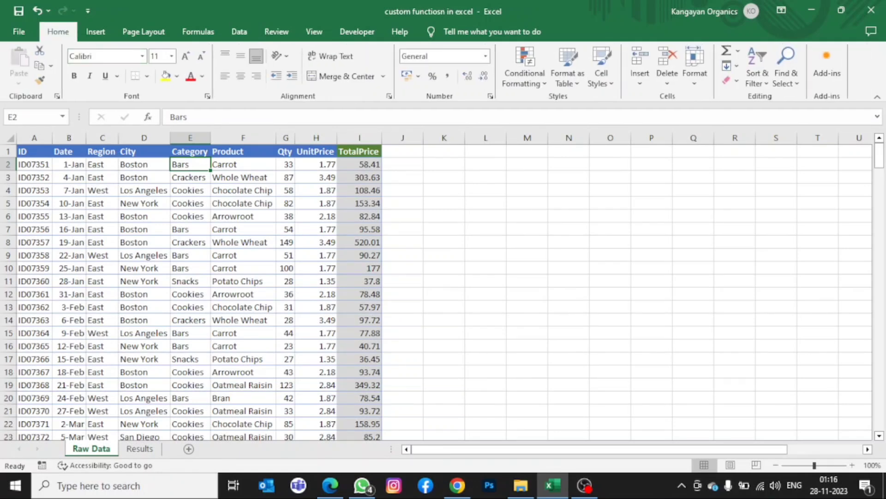
left_click(316, 151)
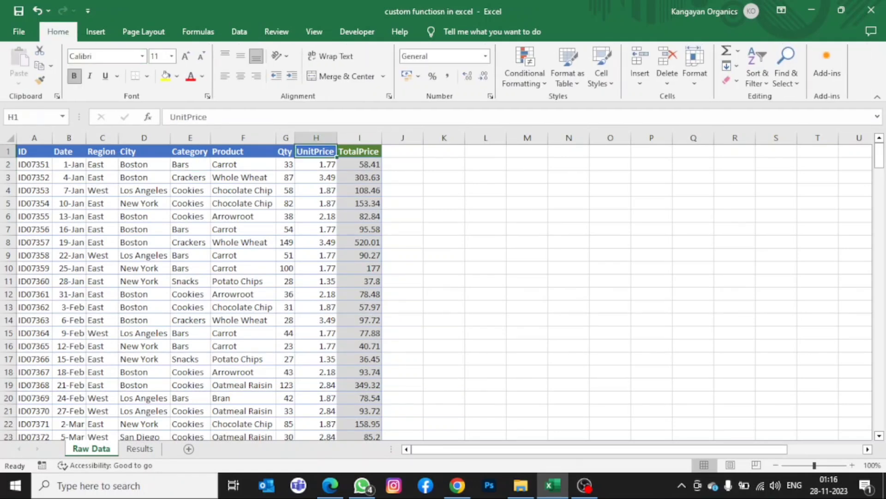
Step: Turn on filtering for the Raw Data table and filter the Category column to show only Bars
left_click(190, 152)
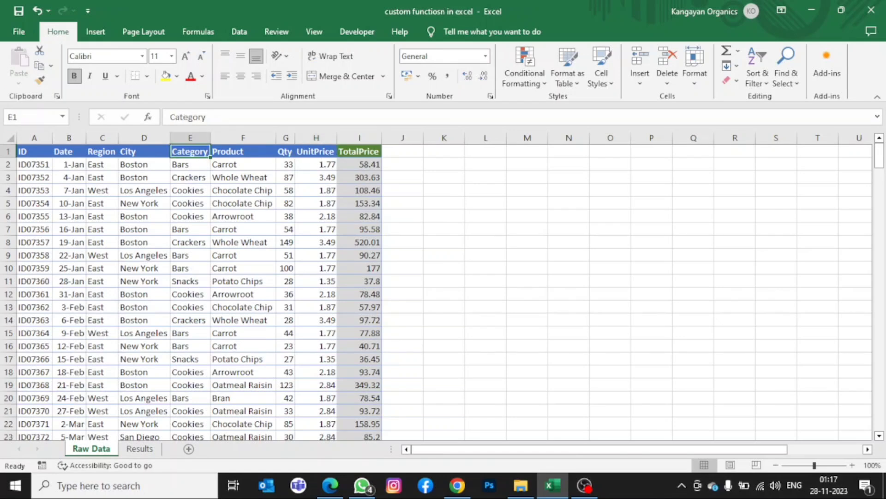
key("ctrl+shift+l")
key("alt+Down")
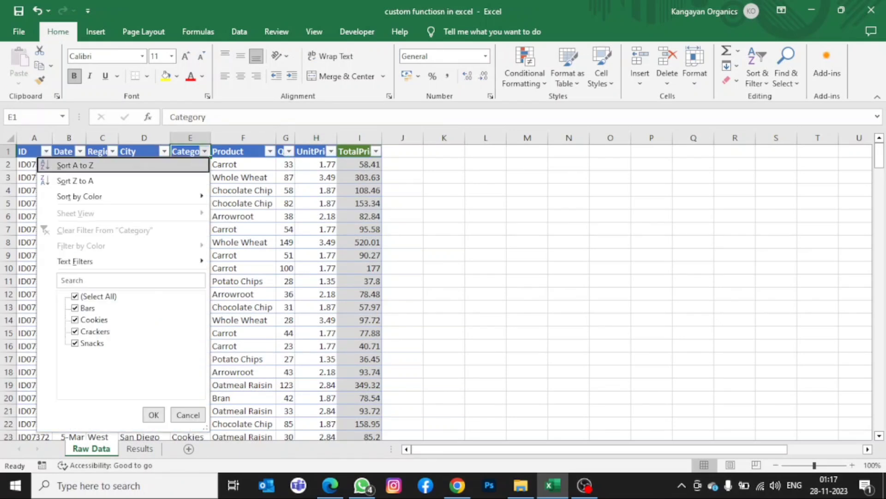
key("Down")
key("Down")
key("Down")
key("space")
key("Down")
key("space")
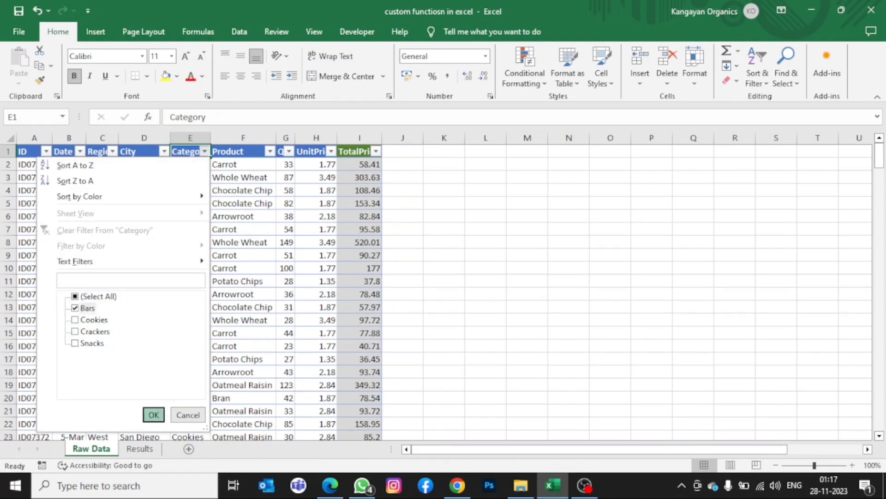
key("Return")
Step: Filter the Qty column to exclude all quantities up to and including 50
key("Right")
key("Right")
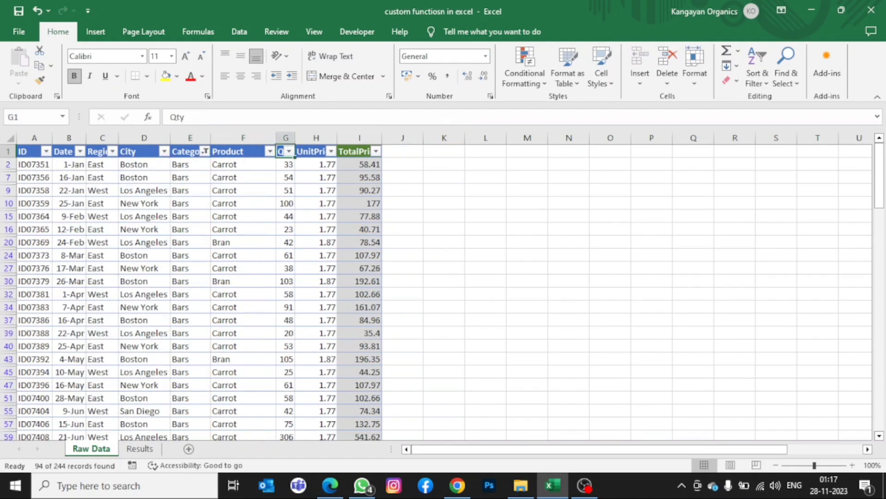
key("alt+Down")
key("Down")
key("Down")
key("Down")
key("space")
key("Down")
key("space")
key("Down")
key("Down")
key("Down")
key("Up")
key("Up")
key("Up")
key("Up")
key("space")
key("Down")
key("Down")
key("Up")
key("Up")
key("space")
key("Down")
key("Down")
key("Down")
key("Down")
key("Down")
key("Down")
key("Down")
key("Down")
key("Down")
key("Down")
key("Down")
key("Down")
key("Down")
key("Down")
key("Down")
key("Down")
key("Down")
key("Down")
key("Down")
key("Down")
key("Home")
key("space")
key("Down")
key("space")
key("Down")
key("space")
key("Down")
key("space")
key("Down")
key("space")
key("Down")
key("space")
key("Down")
key("space")
key("Down")
key("Down")
key("space")
key("Down")
key("Up")
key("Up")
key("space")
key("Down")
key("Down")
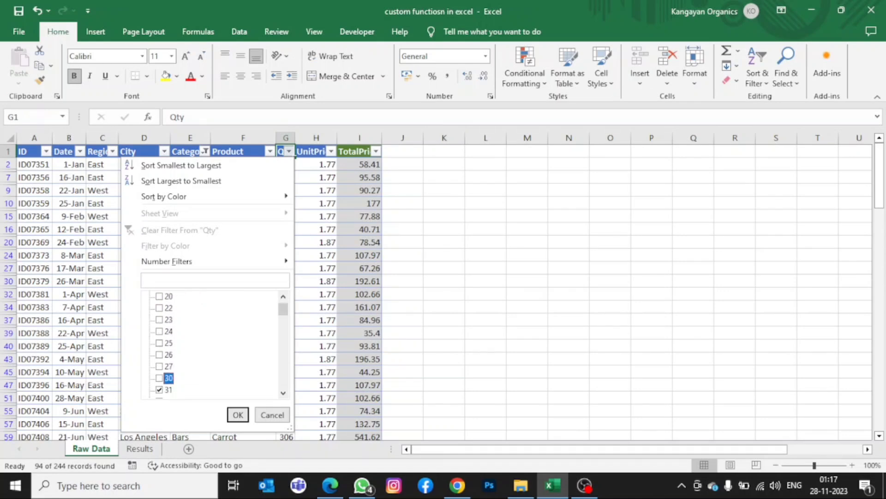
key("space")
key("Down")
key("Down")
key("Down")
key("Down")
key("Down")
key("Down")
key("Down")
key("Down")
key("Down")
key("Down")
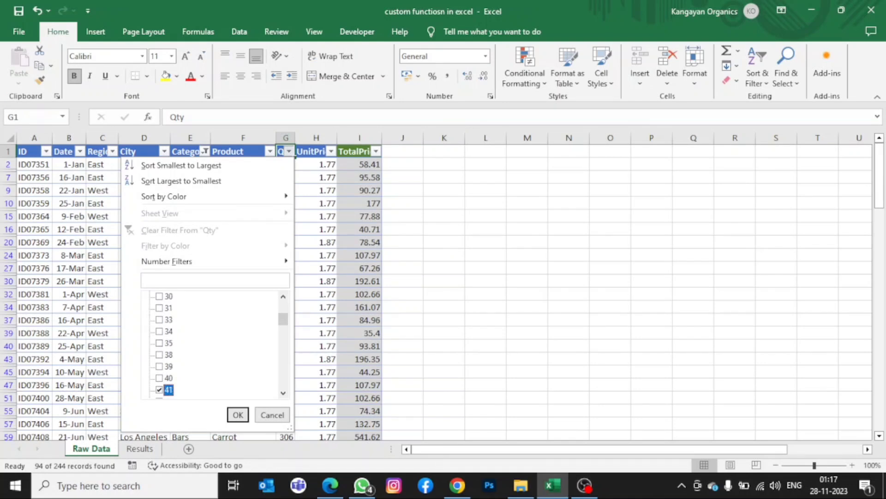
key("Down")
key("Down")
key("Down")
key("Down")
key("Down")
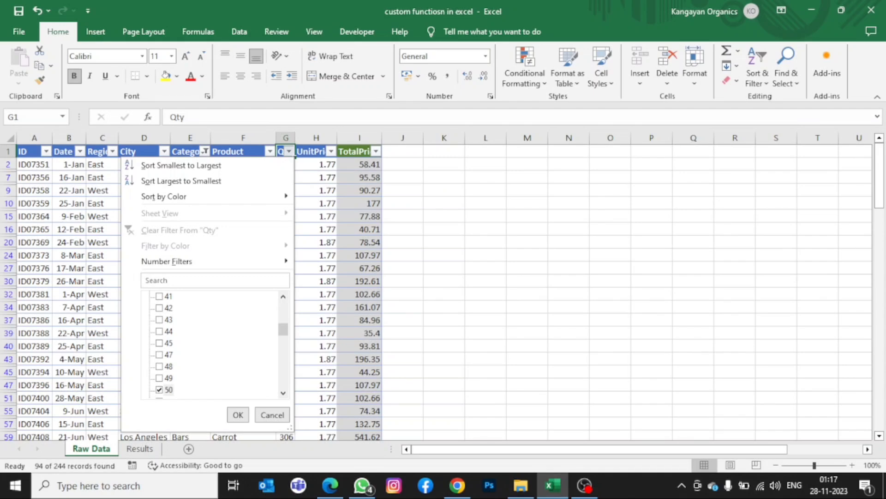
key("space")
left_click(238, 415)
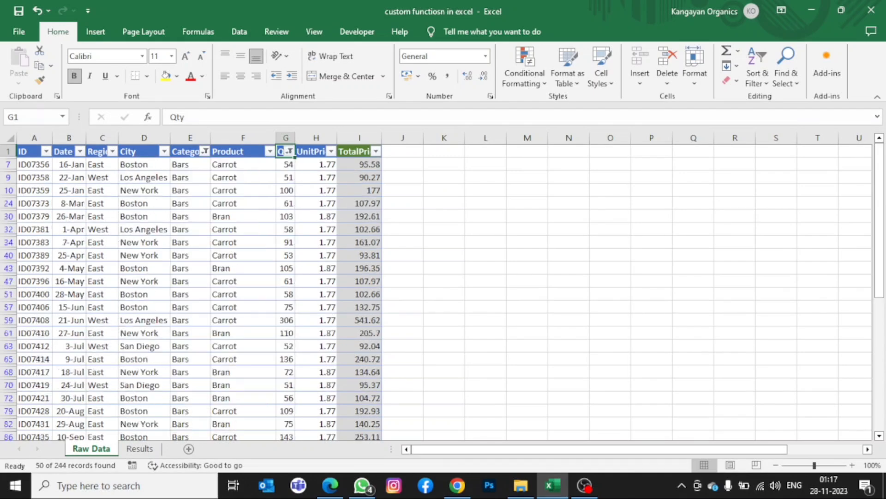
Step: Copy the whole filtered table, including headers, and paste it into the Results sheet starting at A1
left_click(243, 282)
key("ctrl+a")
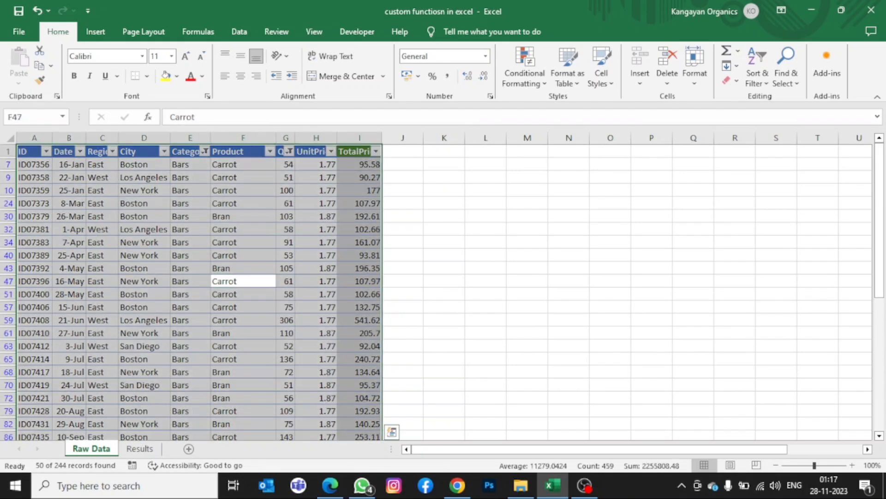
key("ctrl+c")
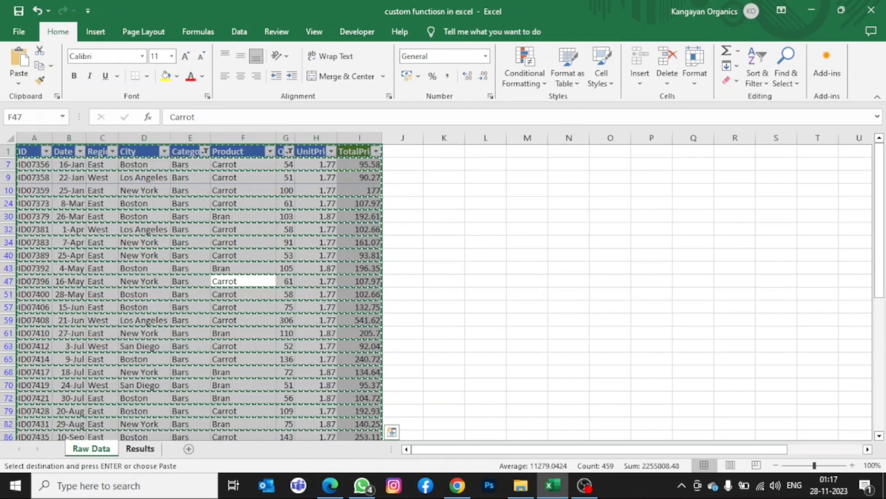
key("ctrl+Page_Down")
key("ctrl+v")
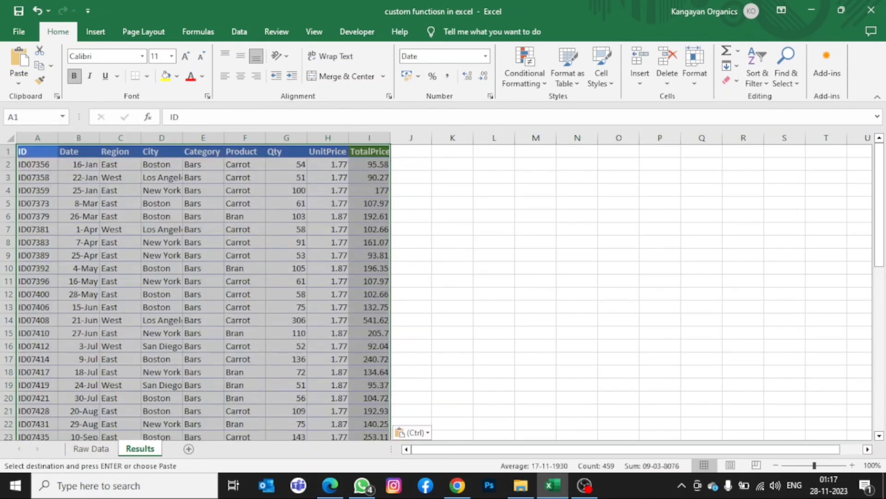
key("Escape")
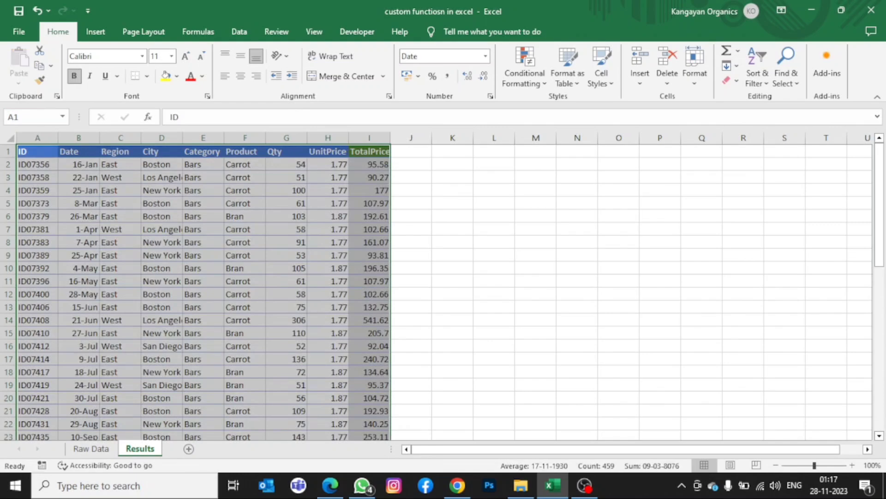
Step: Return to the Raw Data sheet and remove the filters from the table
key("ctrl+Page_Up")
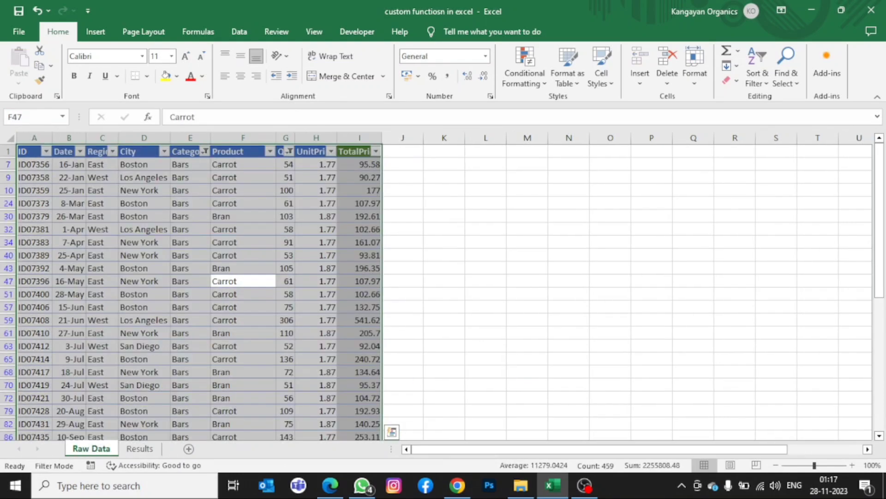
key("ctrl+shift+l")
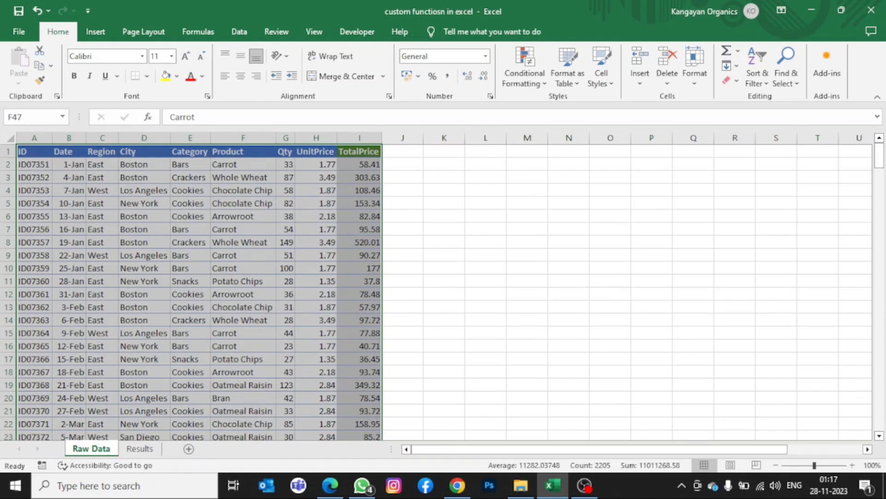
left_click(244, 191)
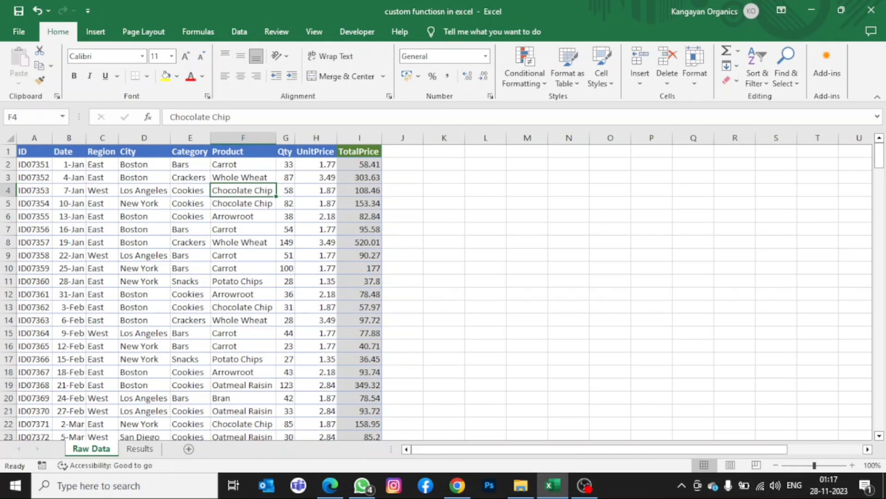
left_click(239, 31)
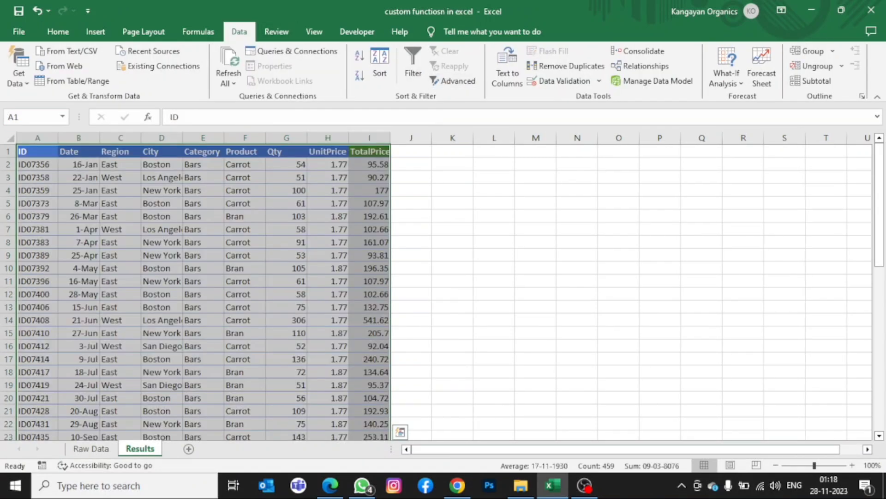
left_click(452, 151)
left_click(453, 81)
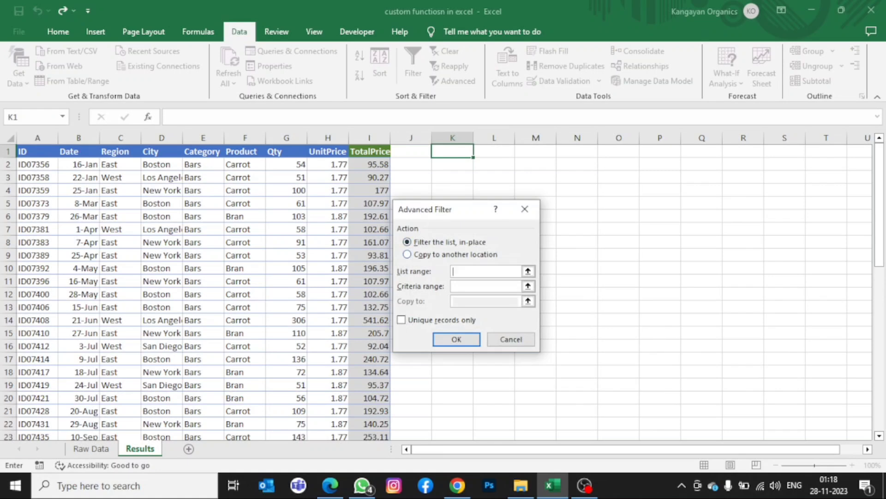
left_click(407, 254)
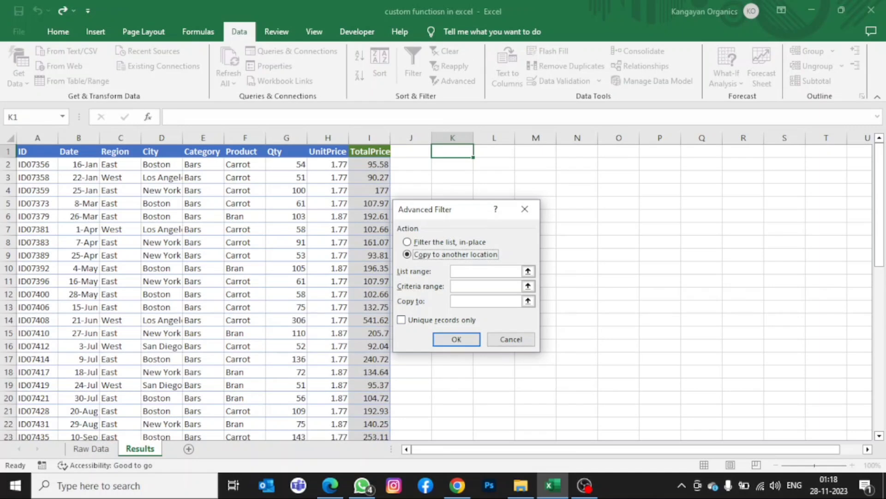
left_click(528, 271)
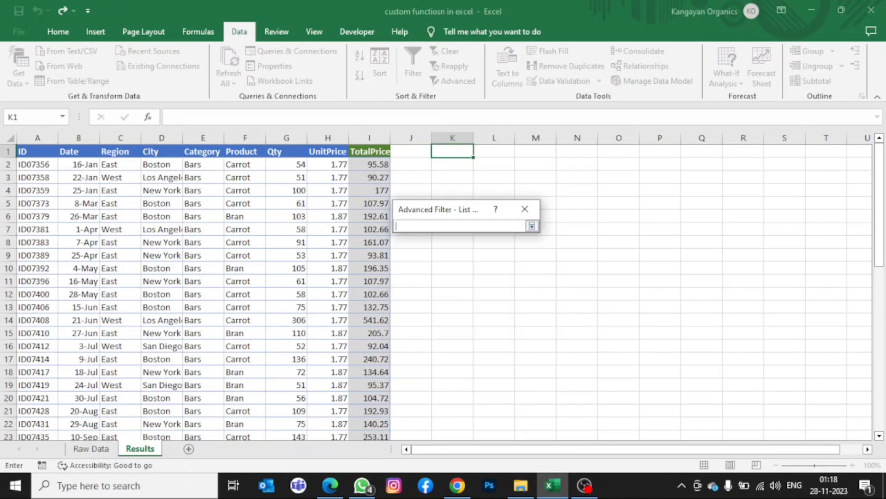
left_click(91, 449)
left_click(34, 152)
key("ctrl+shift+Right")
key("ctrl+shift+Down")
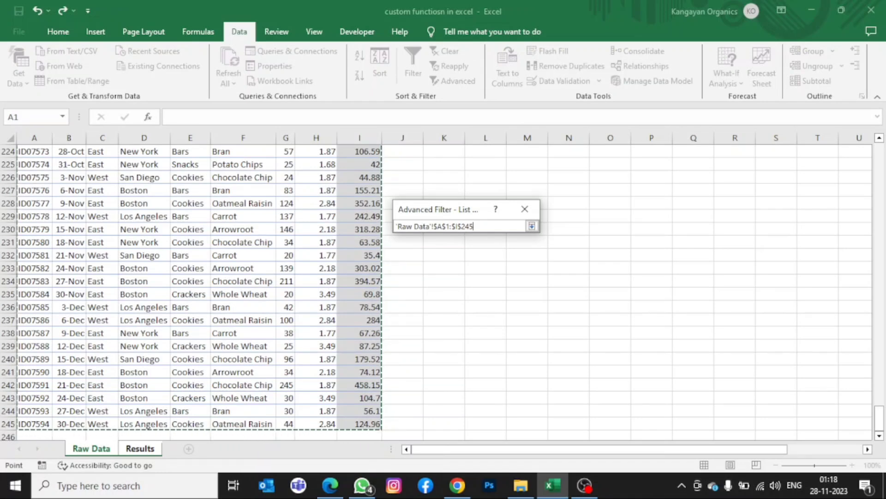
key("Return")
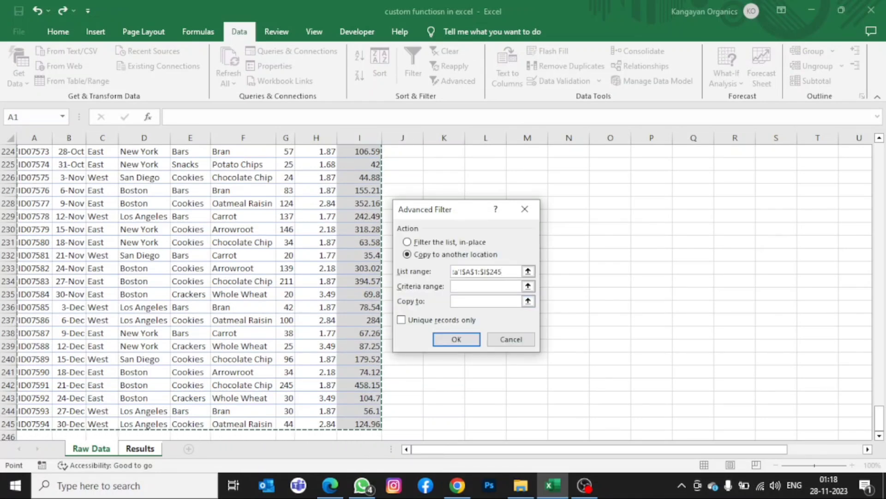
left_click_drag(471, 217, 657, 192)
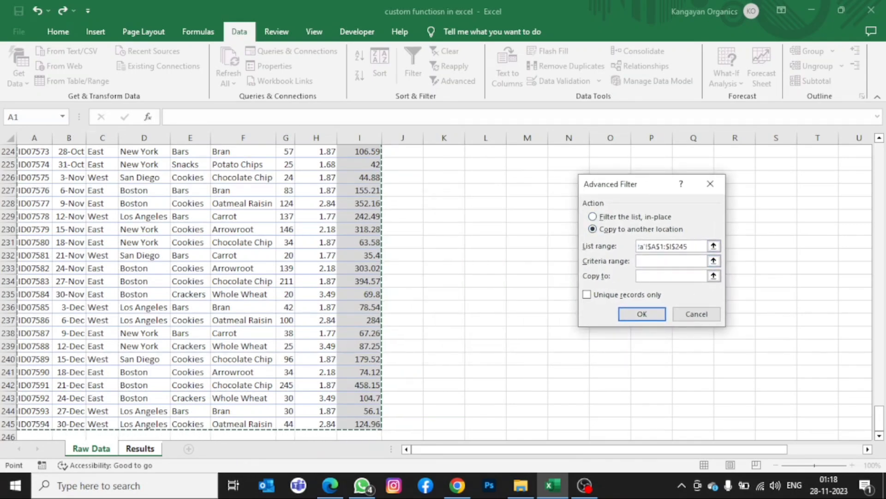
scroll(444, 164, "up", 9)
left_click(445, 164)
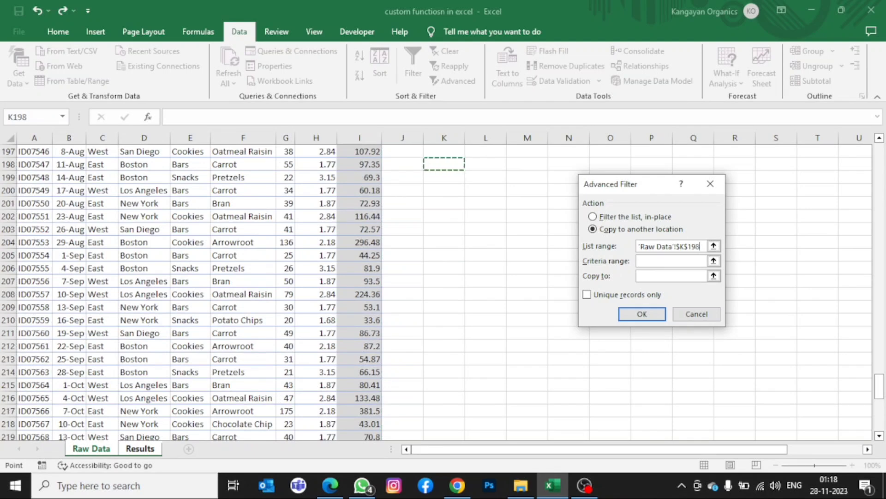
key("Escape")
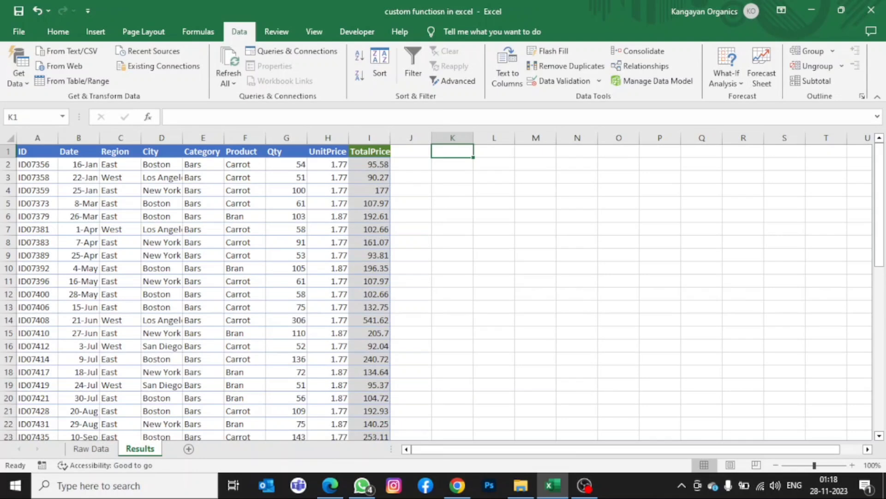
Step: Copy the Category header and the Bars value from E1:E2 of the Raw Data sheet to K1:K2
left_click(203, 152)
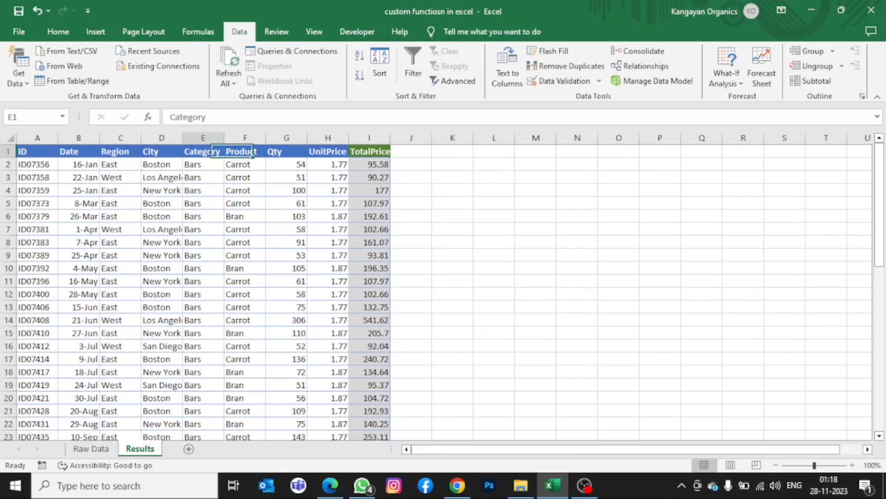
left_click(91, 449)
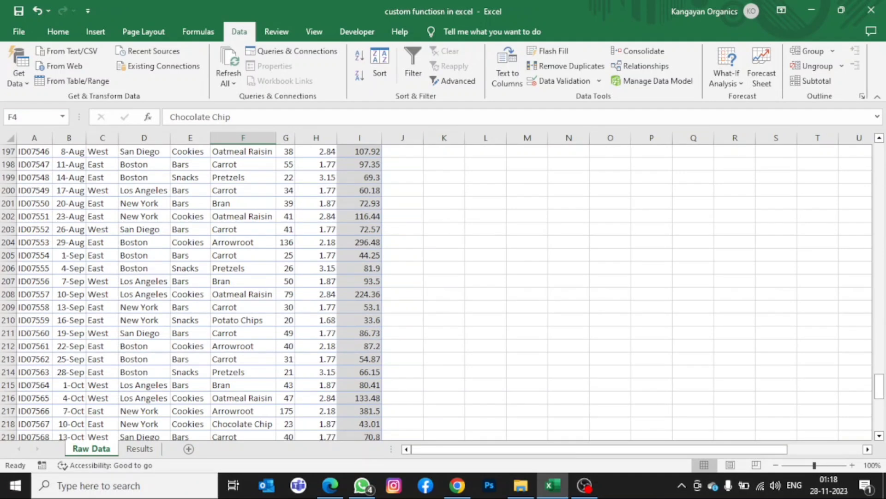
key("ctrl+Home")
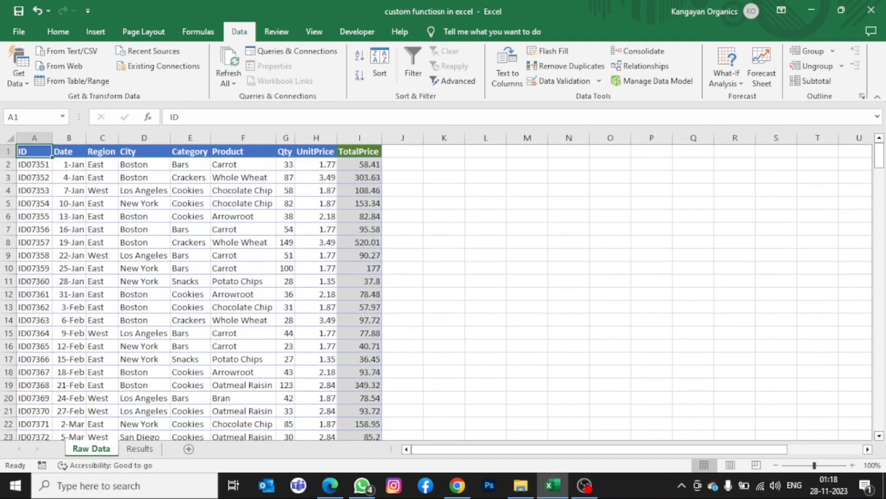
left_click_drag(190, 152, 190, 164)
key("ctrl+c")
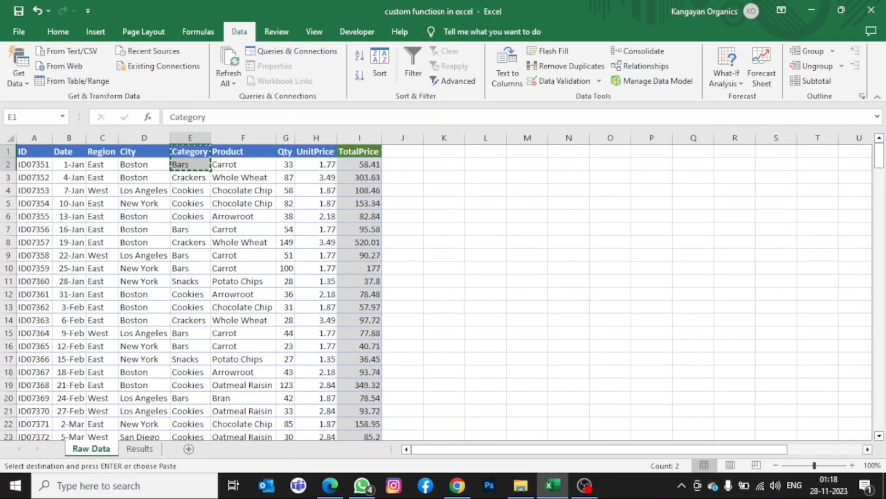
left_click(444, 151)
key("ctrl+v")
key("Escape")
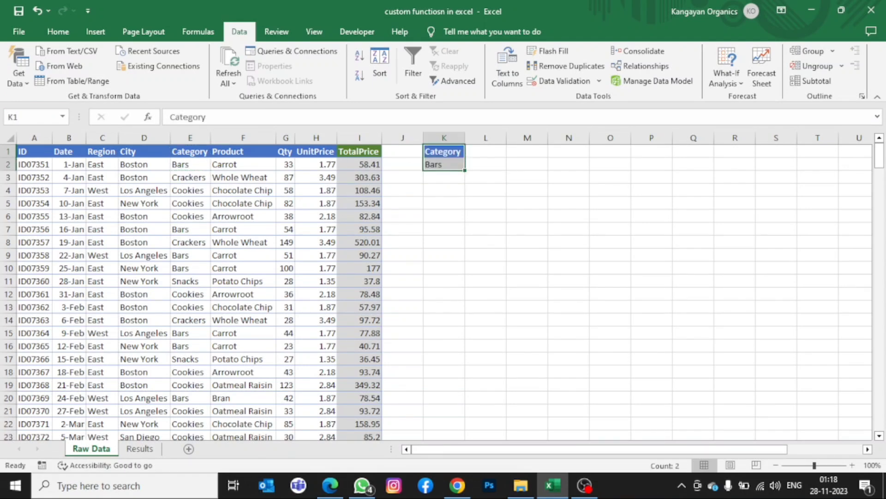
Step: Copy the Qty header from G1 to L1 as the second criteria heading and select L2 for its condition
left_click(285, 151)
key("ctrl+c")
left_click(485, 151)
key("ctrl+v")
left_click(485, 165)
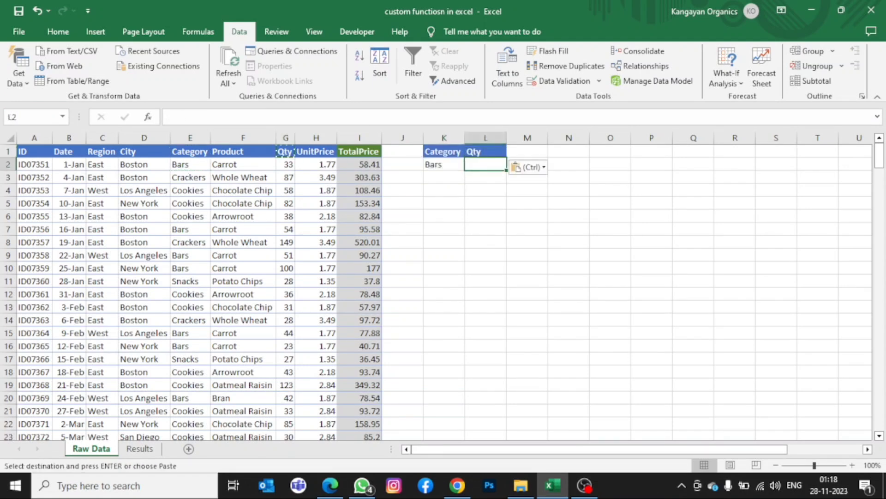
Step: Enter >50 in L2 as the Qty condition and check the completed criteria block K1:L2
type(">50")
key("Return")
left_click_drag(444, 152, 485, 164)
key("ctrl+Left")
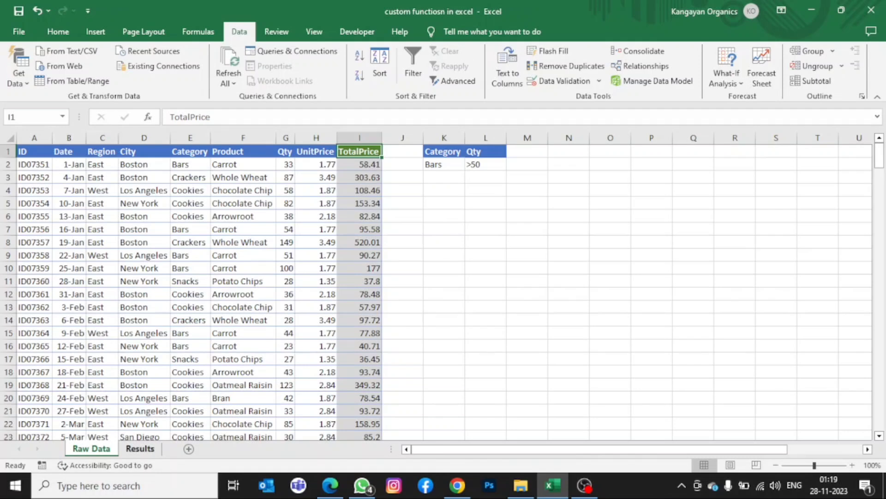
Step: Start an Advanced Filter from cell K1 of the Results sheet and set it to copy to another location
left_click(140, 449)
left_click(452, 151)
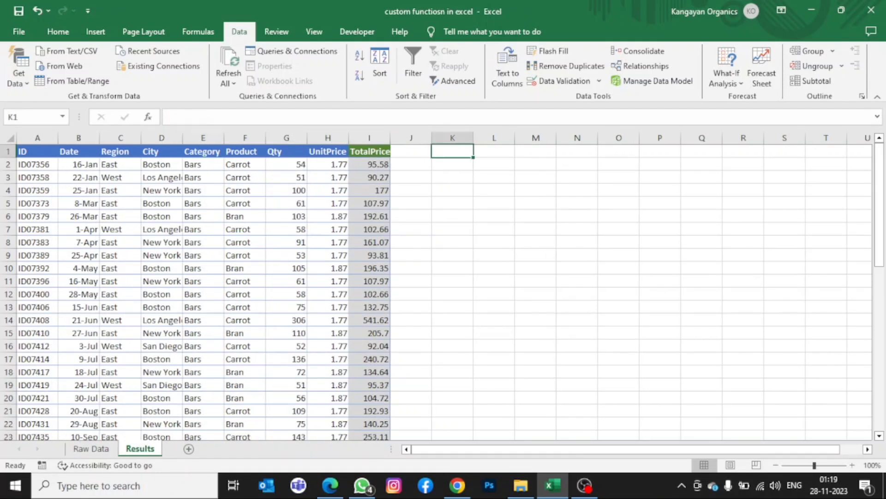
left_click(454, 81)
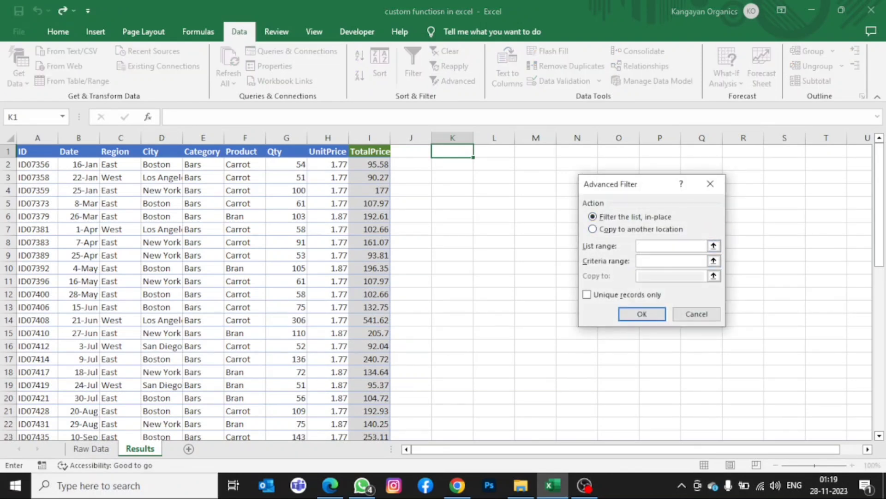
key("alt+o")
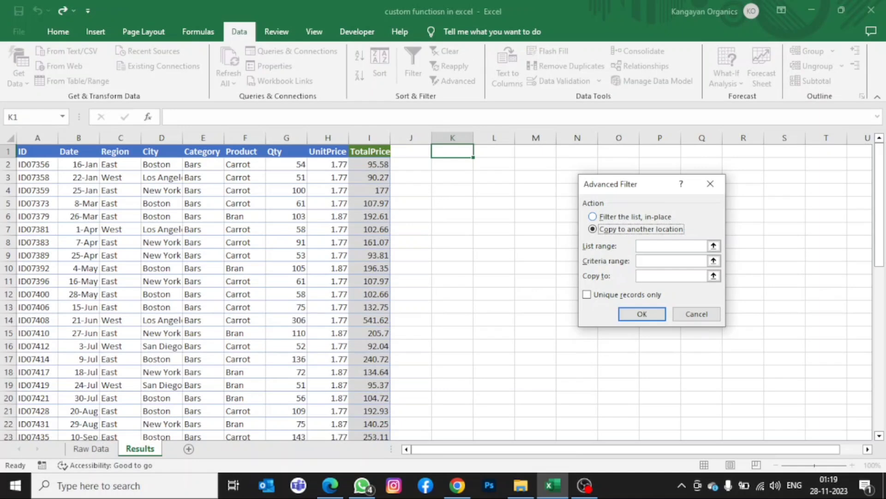
Step: Set the filter's list range to the whole Raw Data table, A1:I245
left_click(713, 246)
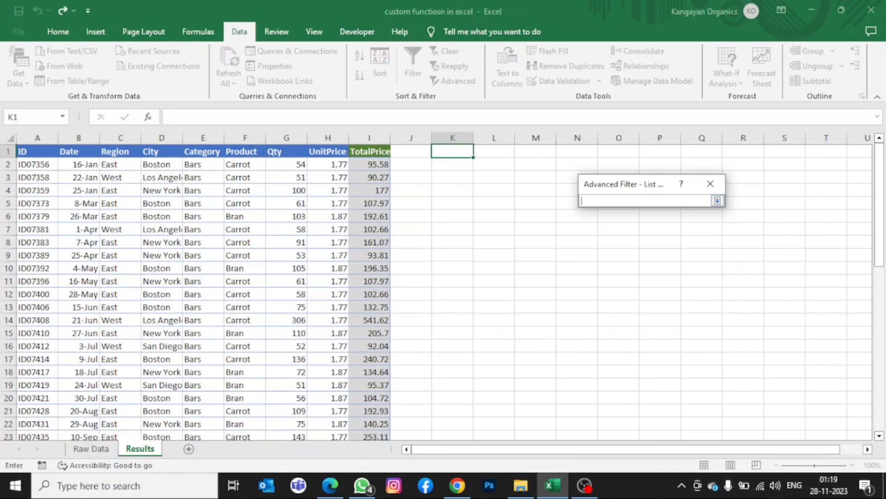
left_click(92, 449)
left_click_drag(32, 152, 365, 152)
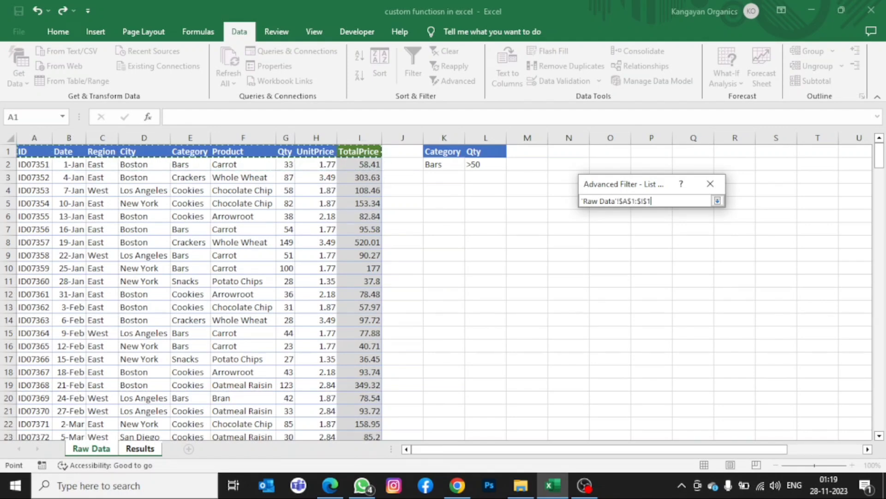
key("ctrl+shift+Down")
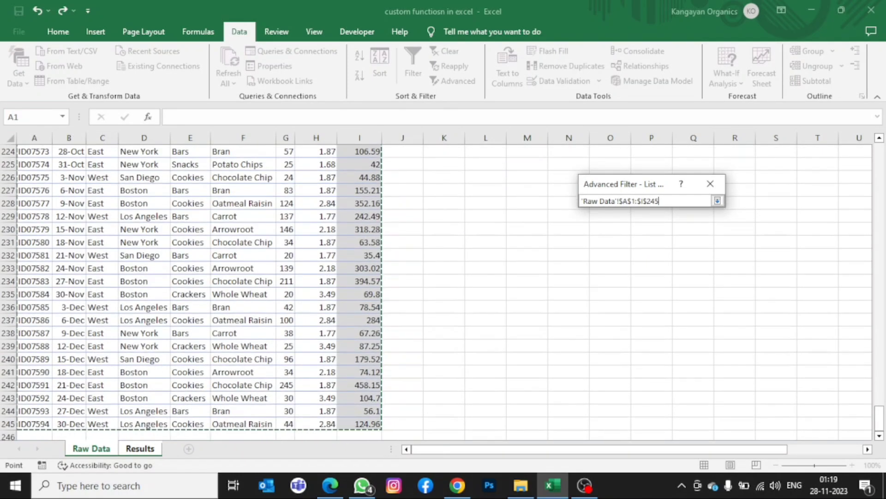
left_click(717, 200)
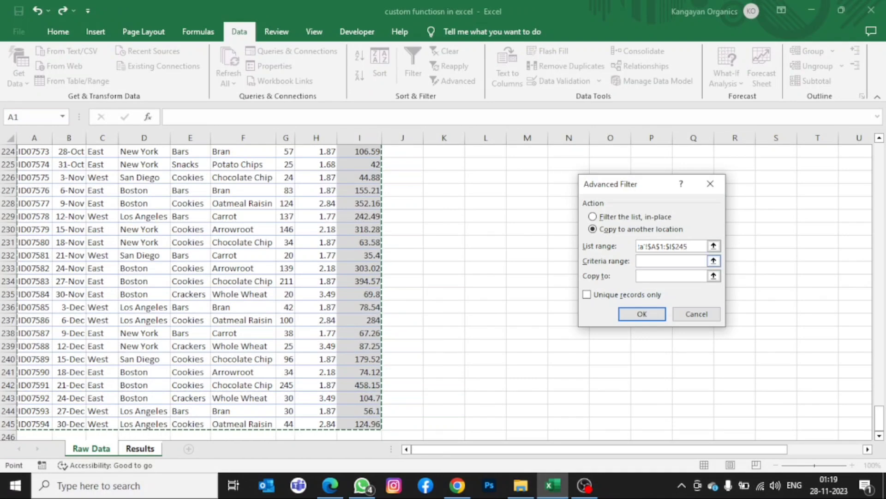
Step: Set the criteria range to K1:L2 on the Raw Data sheet
left_click(714, 261)
key("ctrl+Page_Up")
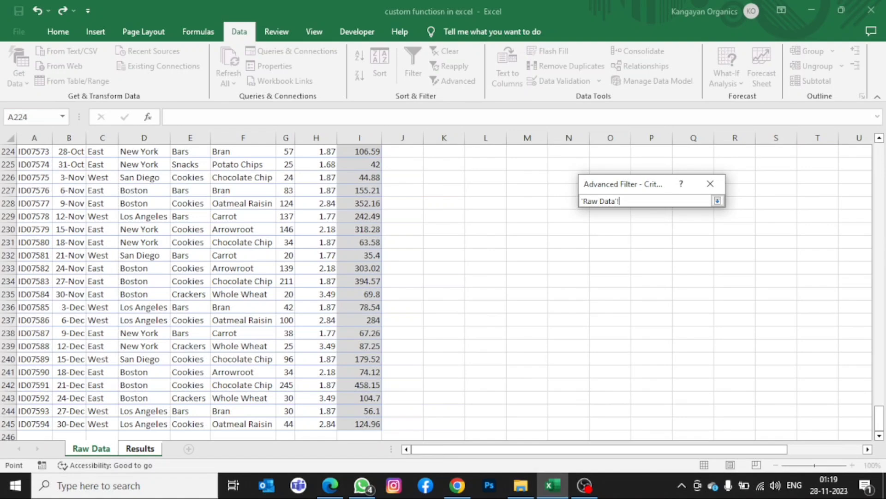
key("ctrl+Home")
left_click(445, 152)
left_click_drag(444, 151, 485, 164)
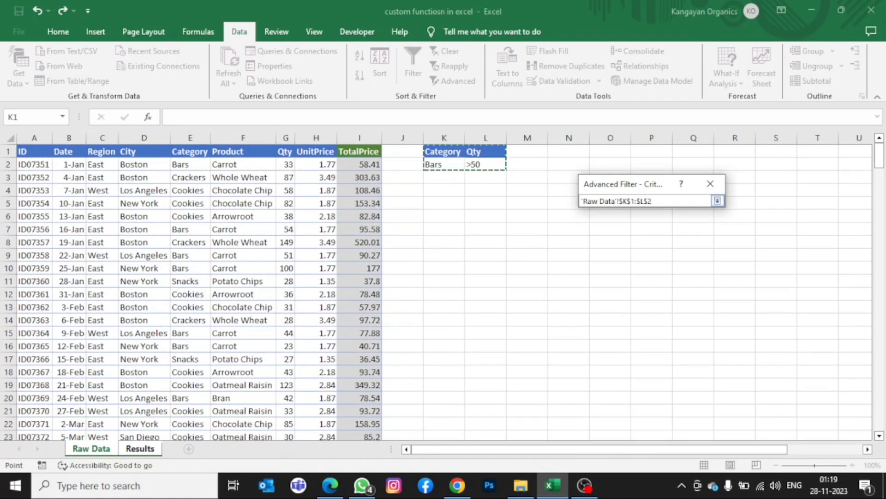
key("Return")
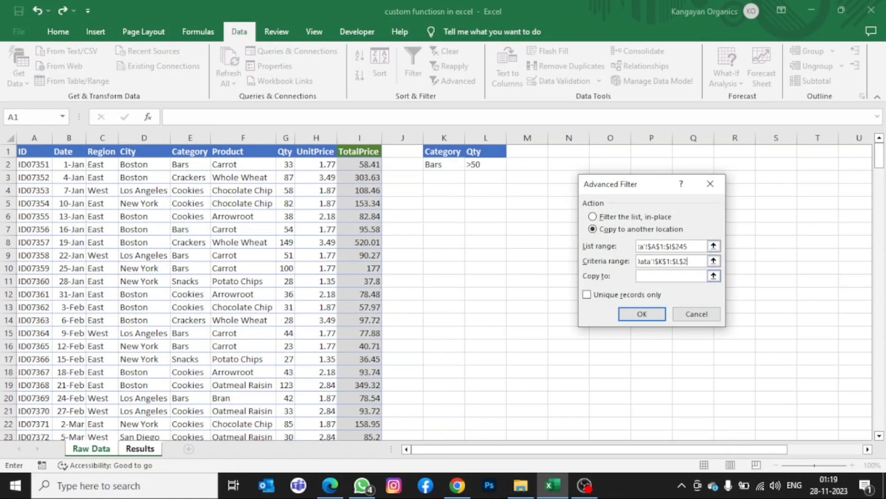
Step: Set the copy destination to K1 on the Results sheet and run the Advanced Filter
left_click(714, 276)
left_click(140, 448)
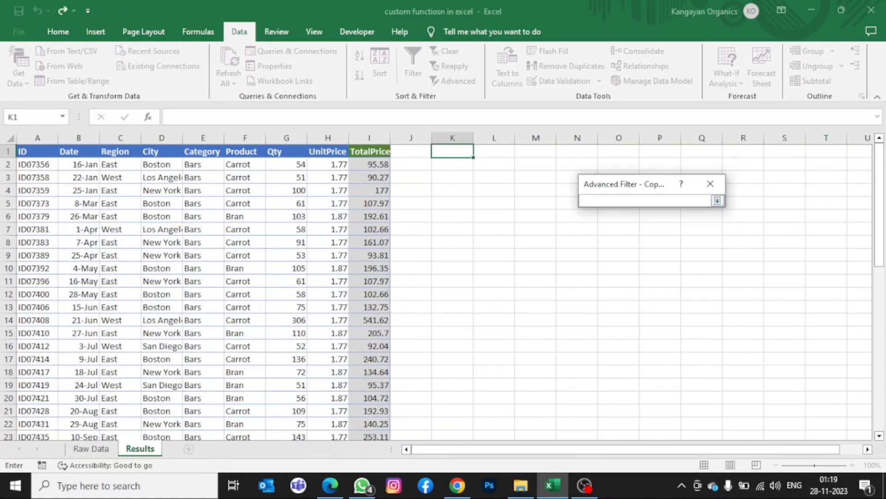
left_click(452, 151)
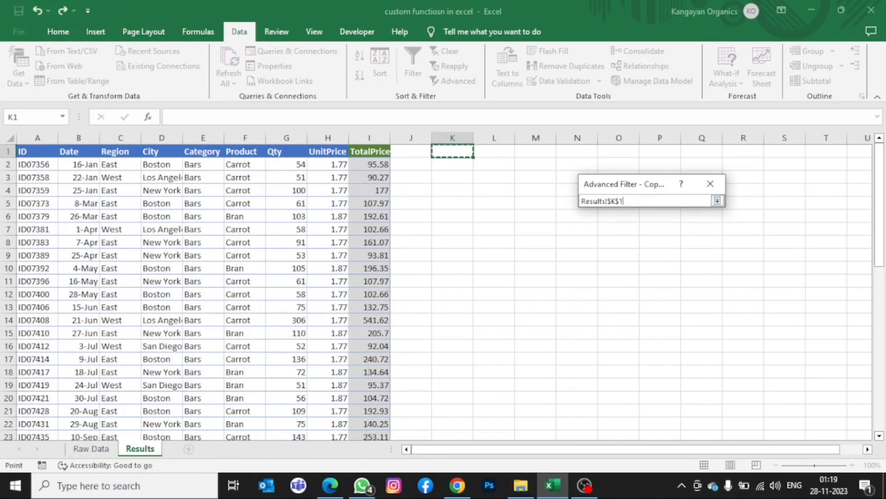
key("Return")
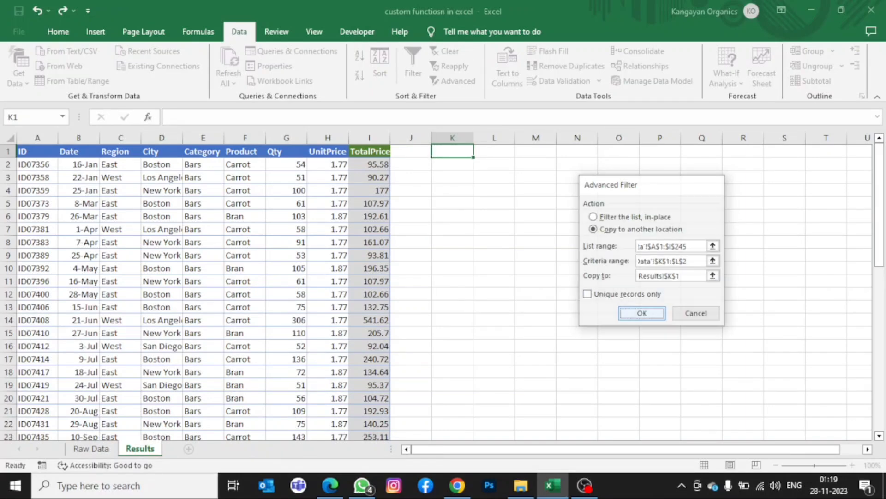
left_click(642, 314)
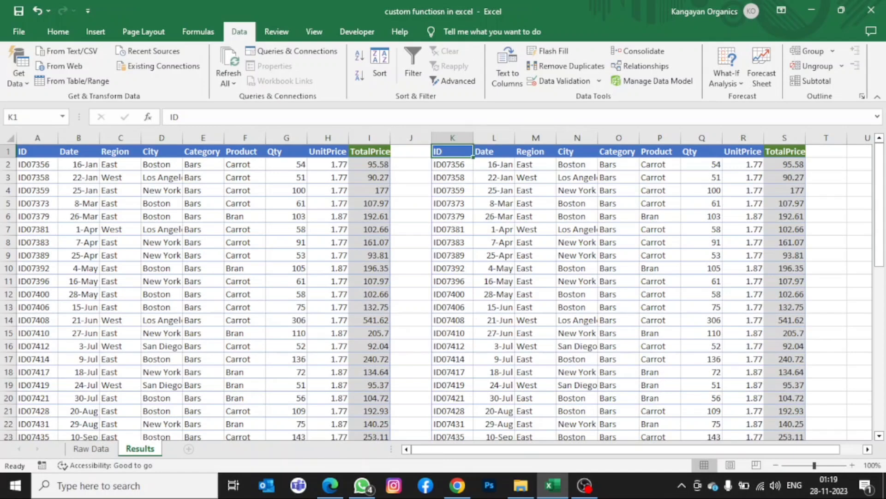
Step: Compare the two extracted tables on the Results sheet, checking the sum and count of both TotalPrice columns
left_click_drag(38, 138, 370, 138)
left_click_drag(452, 137, 820, 138)
left_click(744, 164)
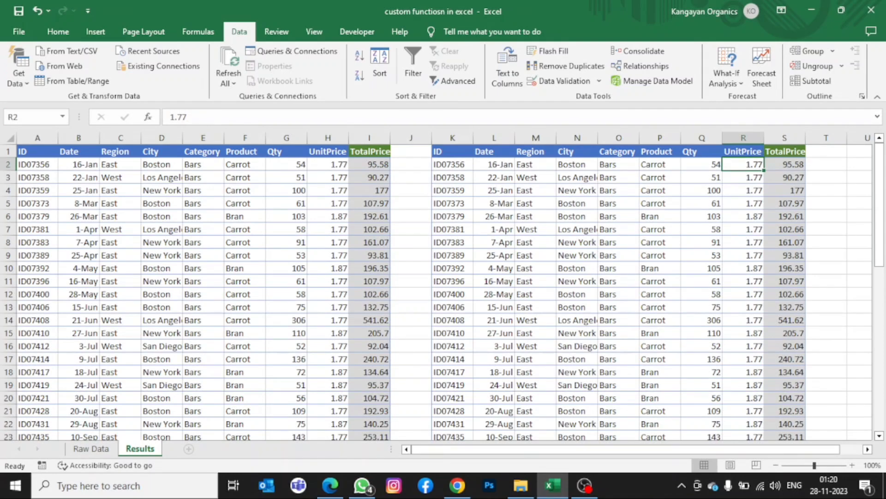
left_click(369, 164)
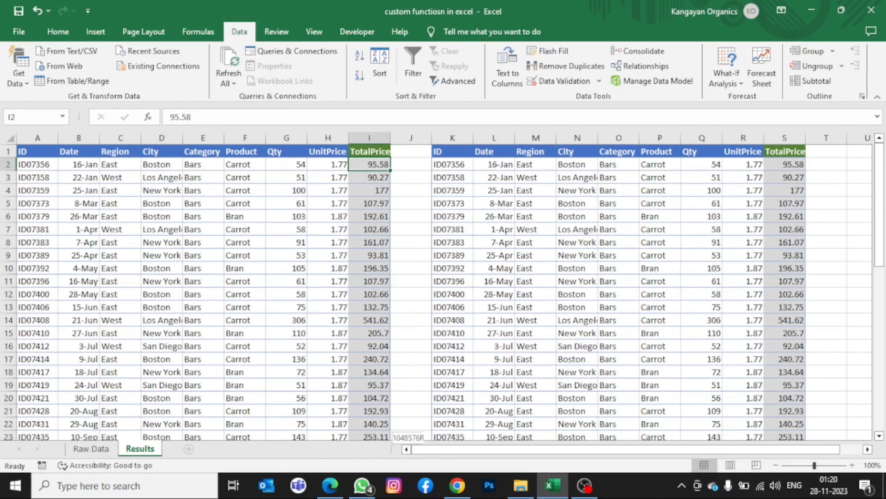
key("ctrl+shift+Down")
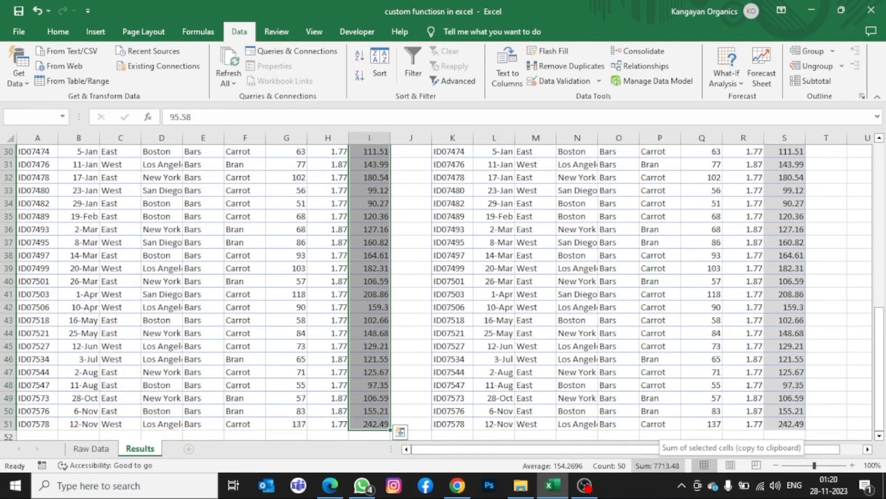
left_click(785, 424)
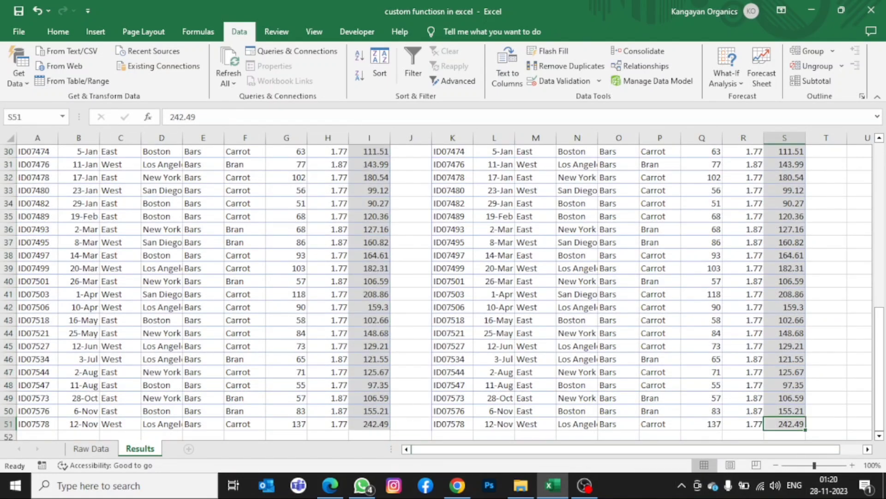
key("ctrl+shift+Up")
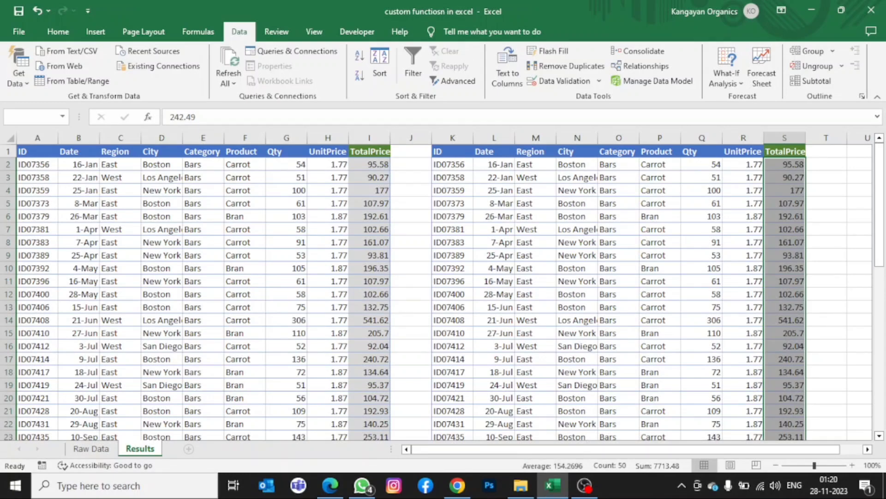
left_click(369, 164)
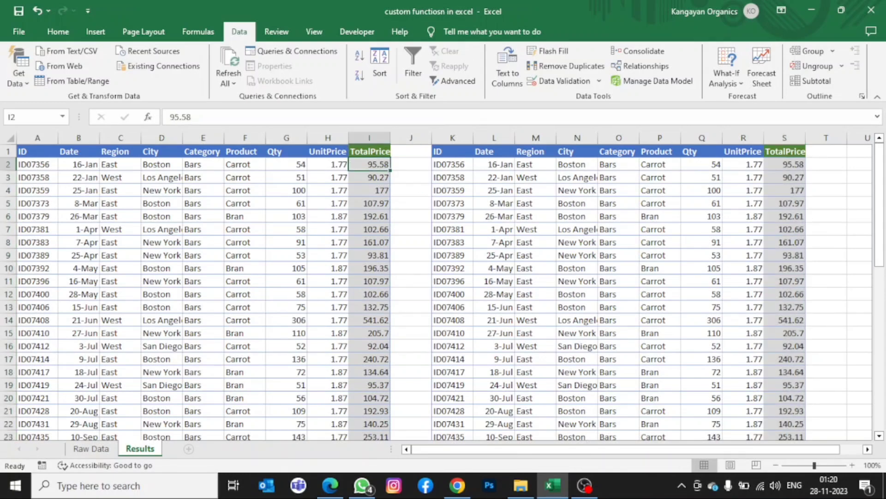
key("ctrl+shift+Down")
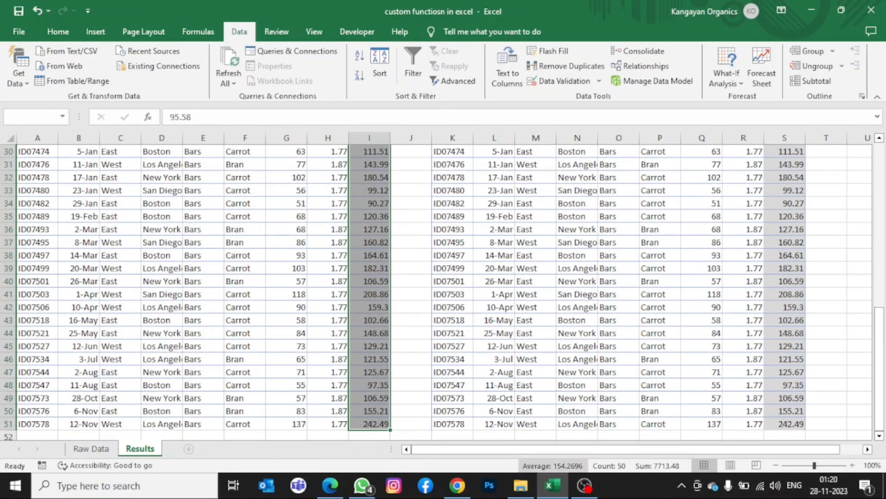
left_click(577, 346)
key("ctrl+Up")
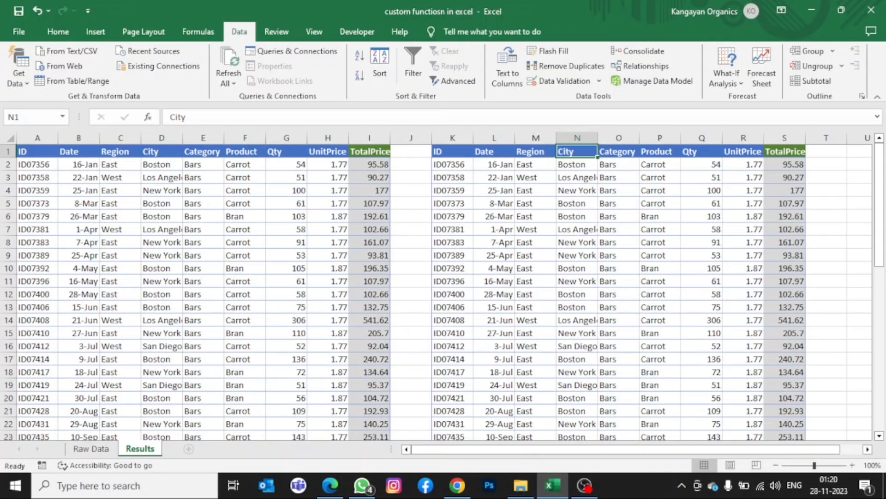
key("Right")
key("Right")
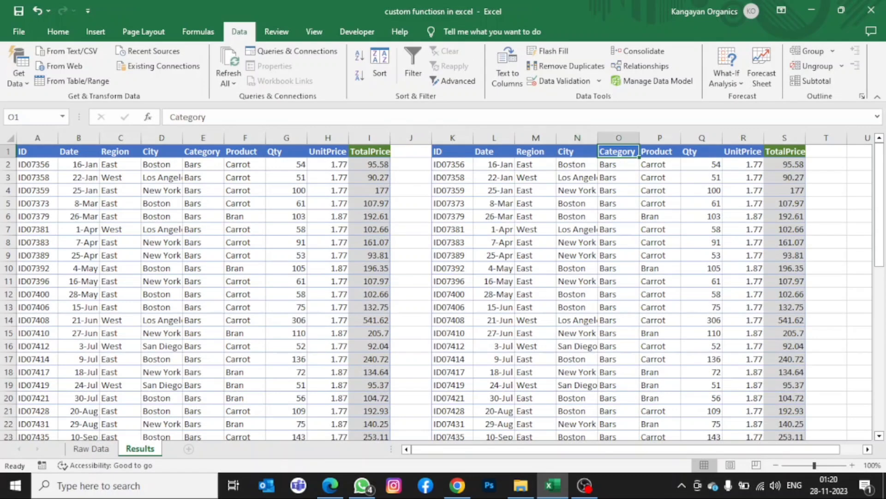
key("Left")
key("shift+Right")
key("shift+Right")
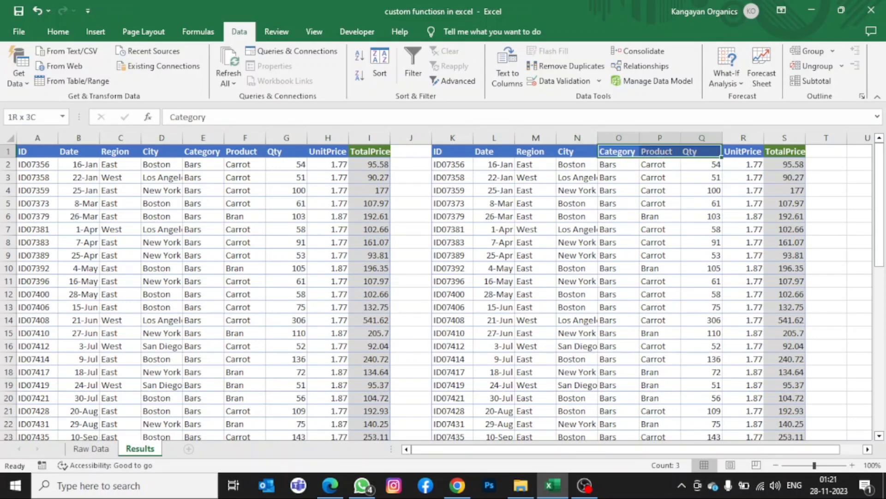
key("shift+Left")
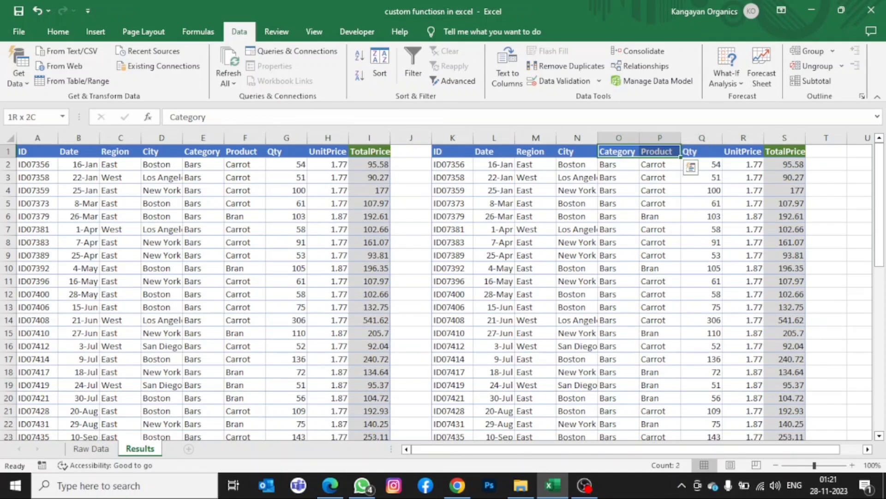
key("Left")
key("Left")
key("shift+Right")
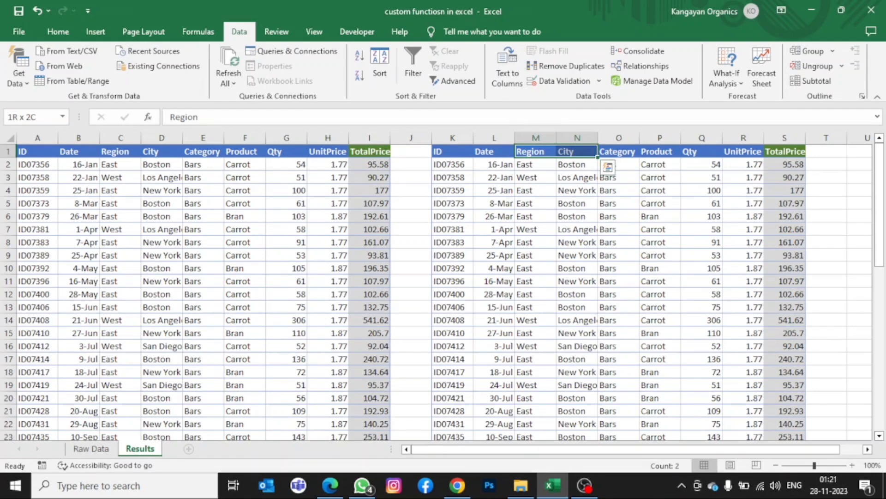
key("ctrl+c")
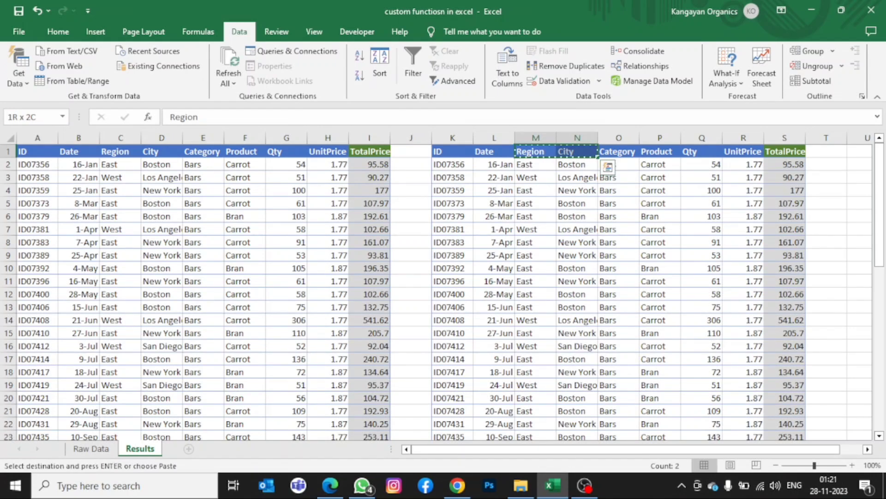
key("Left")
key("shift+Right")
key("shift+Right")
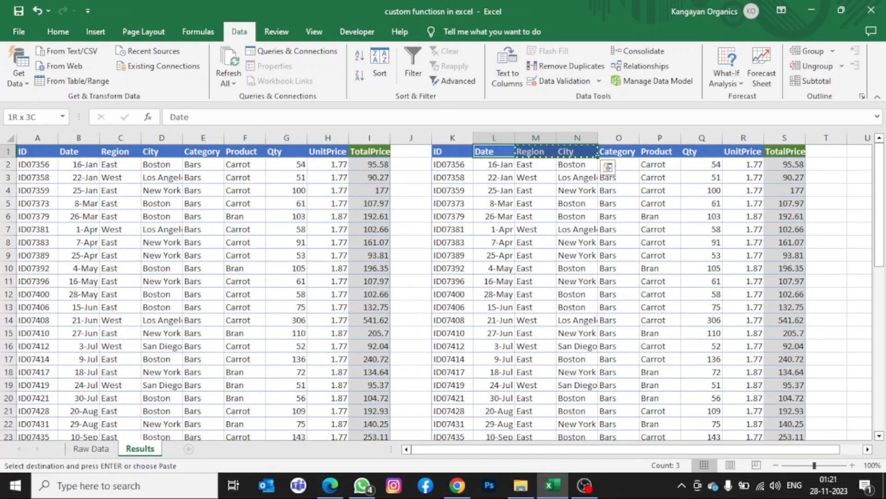
key("ctrl+v")
key("Right")
key("Right")
key("Right")
key("Right")
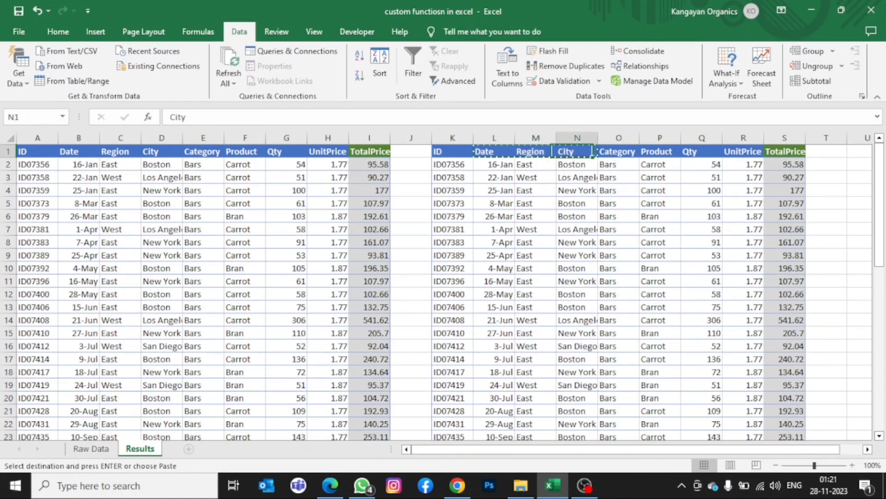
left_click(411, 177)
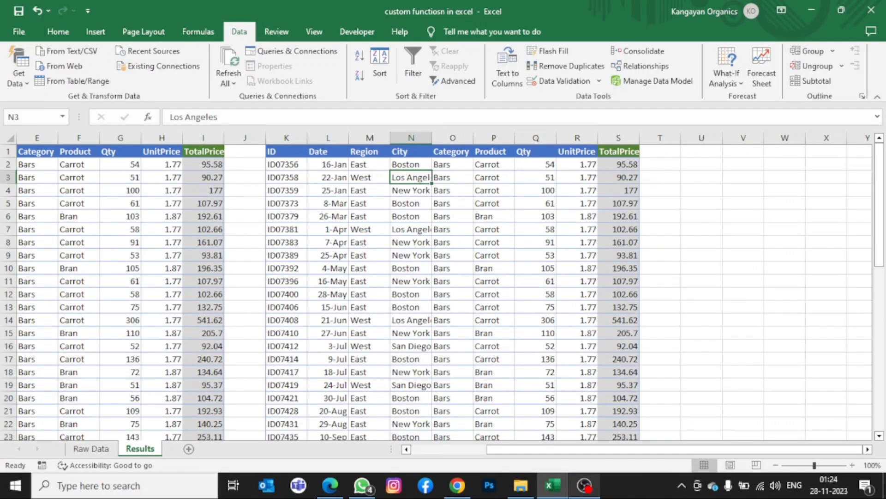
Step: Copy the Date, Region and City headers from L1:N1 of the Results sheet to U1:W1
left_click_drag(328, 152, 411, 151)
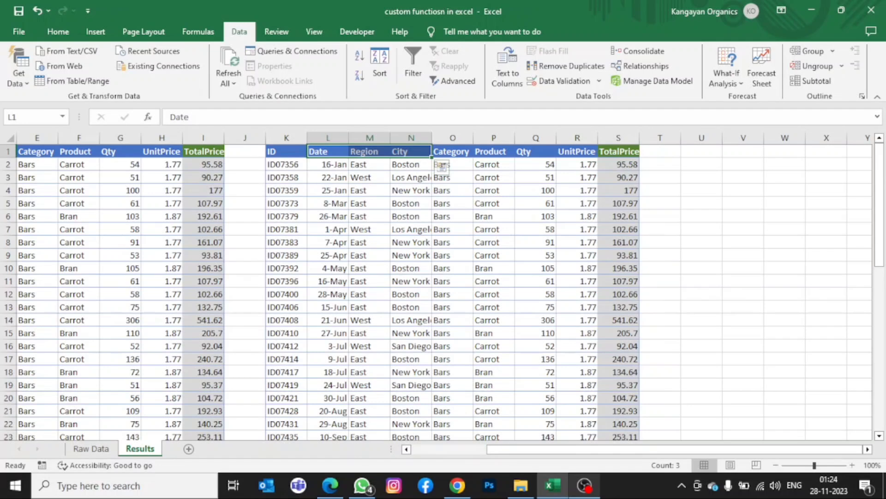
key("ctrl+c")
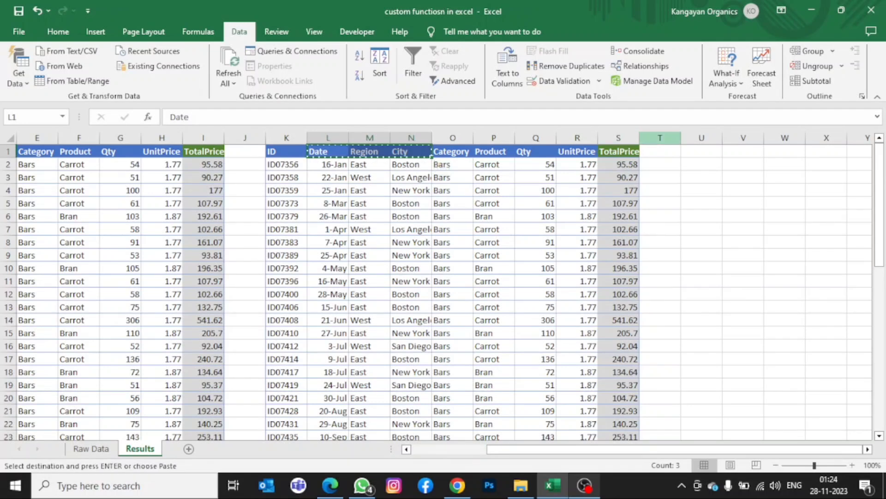
left_click(702, 152)
key("ctrl+v")
key("Escape")
Step: Start an Advanced Filter from empty cell Y1 that copies to another location, with Raw Data A1:I245 as the list range
left_click(859, 152)
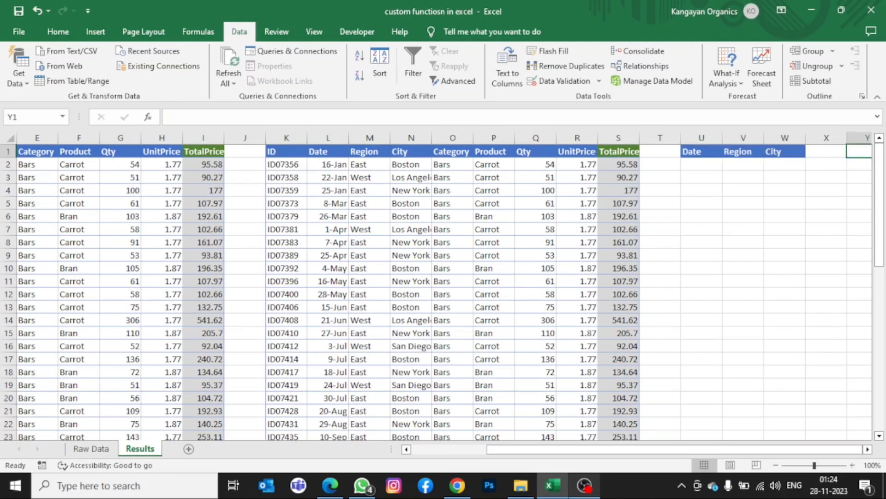
left_click(454, 81)
left_click(596, 229)
left_click(713, 245)
left_click(90, 449)
left_click(34, 151)
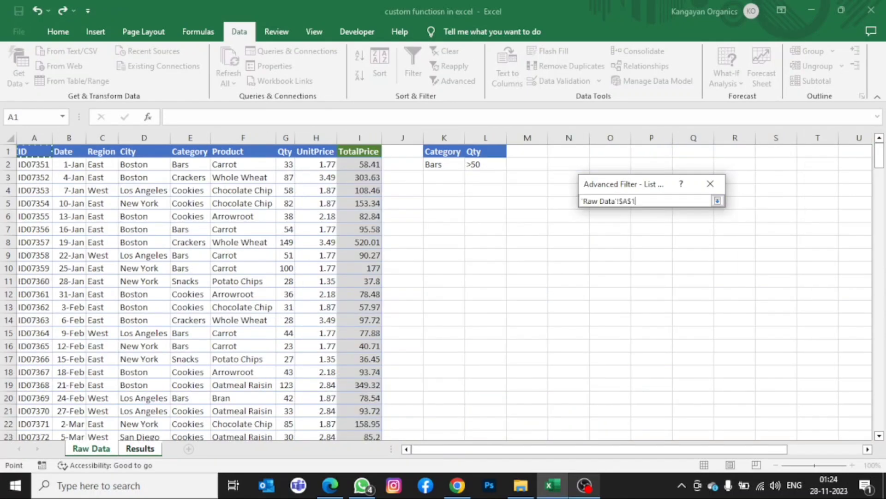
key("ctrl+shift+Right")
key("ctrl+shift+Down")
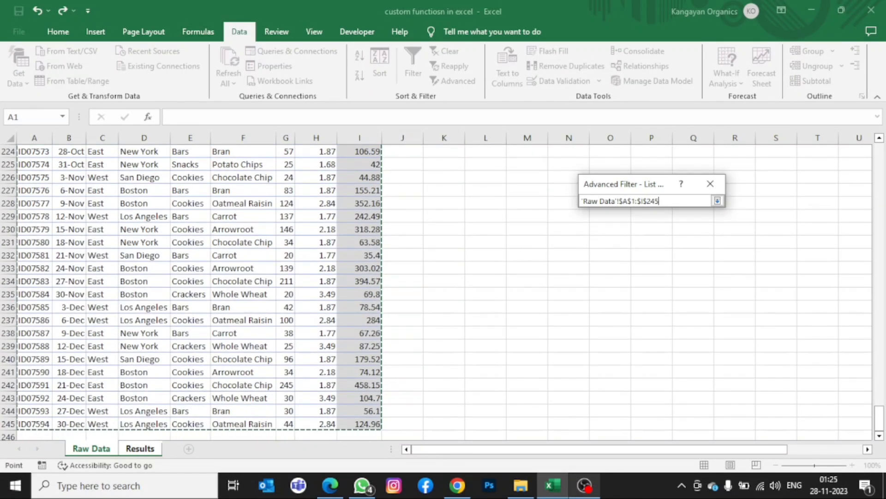
key("Return")
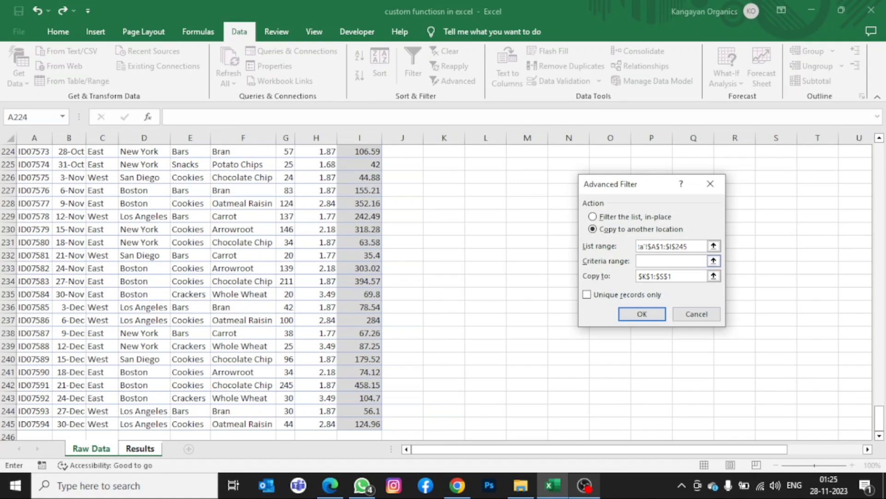
Step: Set the filter's criteria range to the Category and Qty conditions in K1:L2 of the Raw Data sheet
left_click(714, 261)
left_click(91, 448)
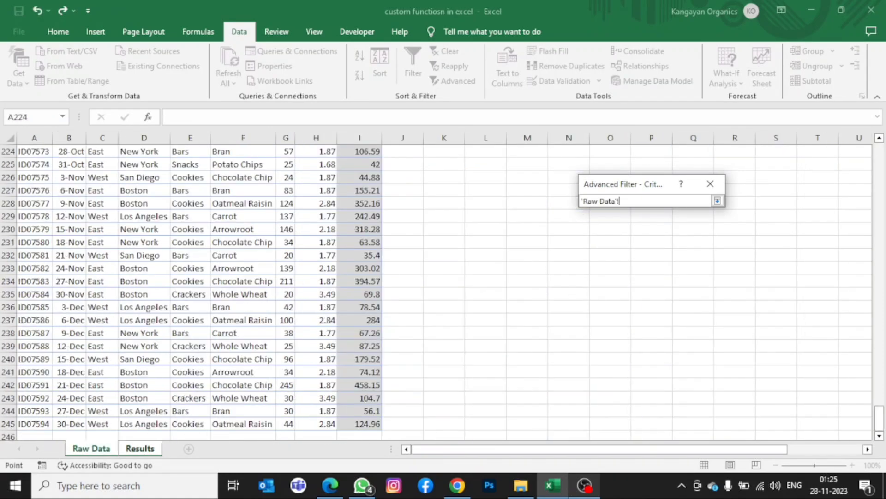
key("ctrl+Home")
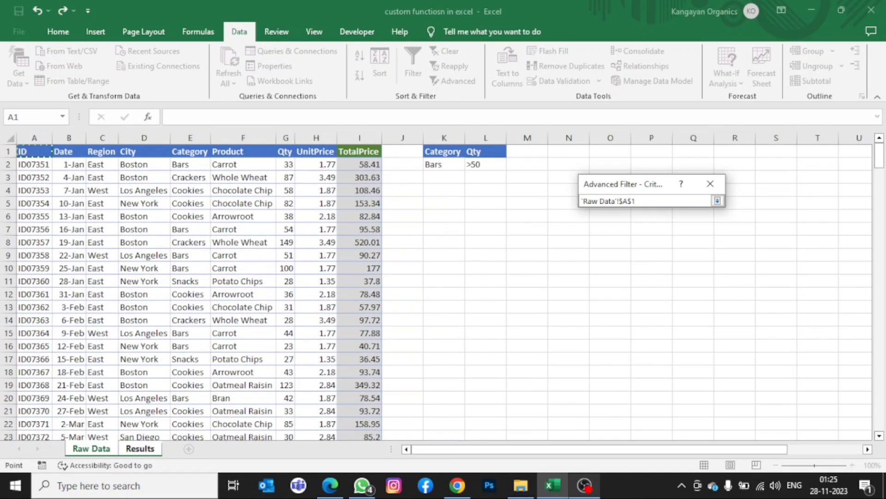
left_click_drag(437, 152, 482, 166)
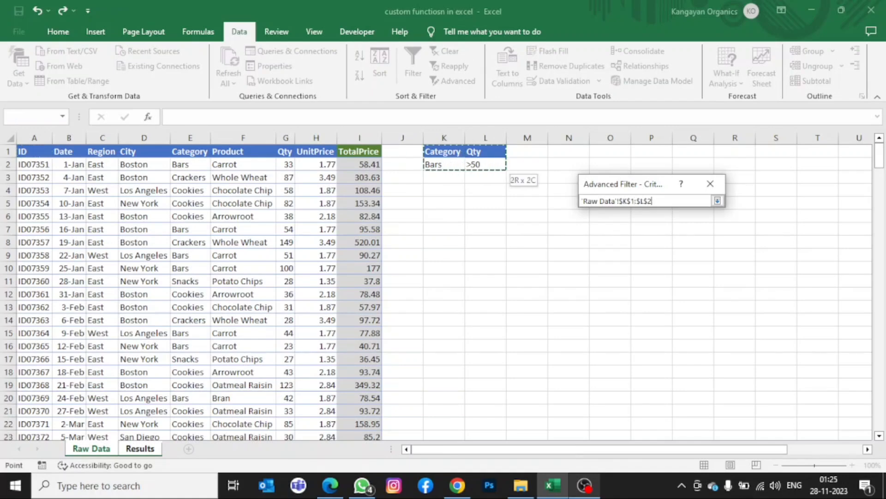
key("Return")
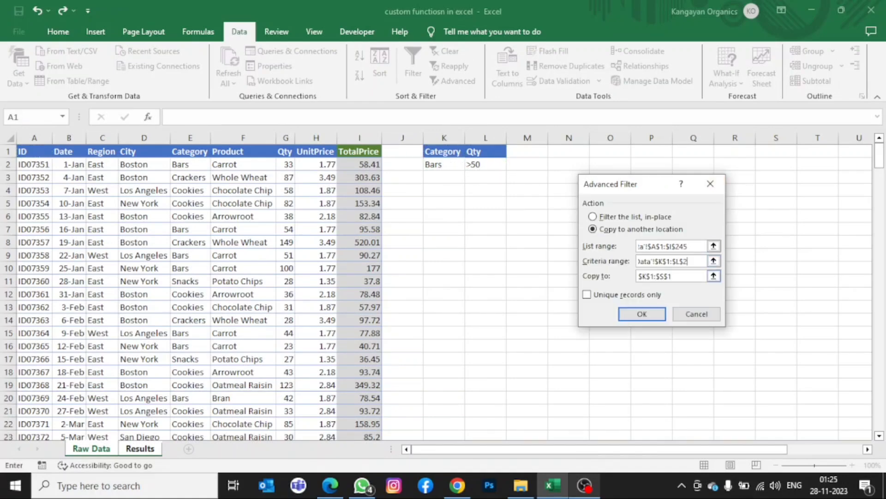
Step: Set the copy destination to the Date, Region and City headers in U1:W1 of the Results sheet and run the filter
left_click(714, 276)
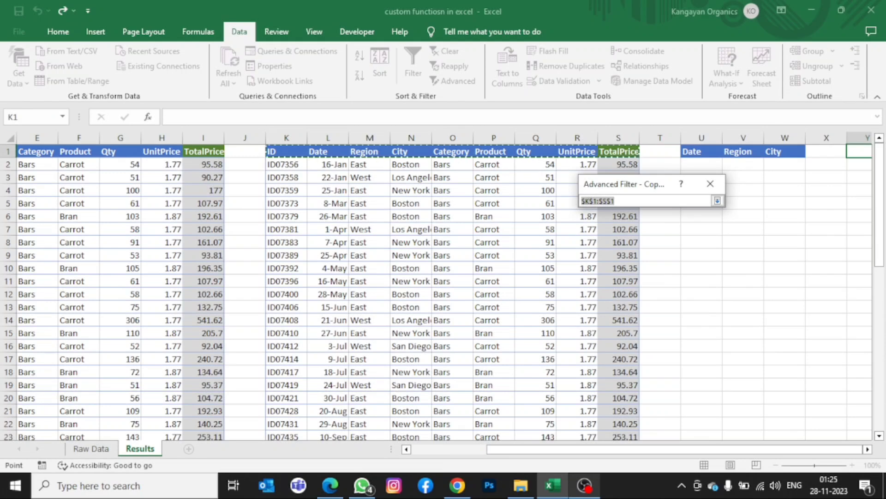
left_click_drag(693, 153, 802, 155)
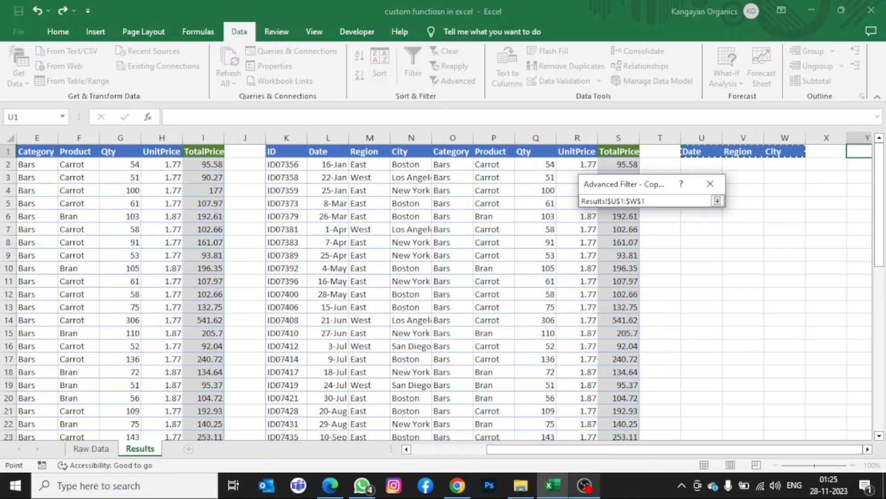
left_click(718, 201)
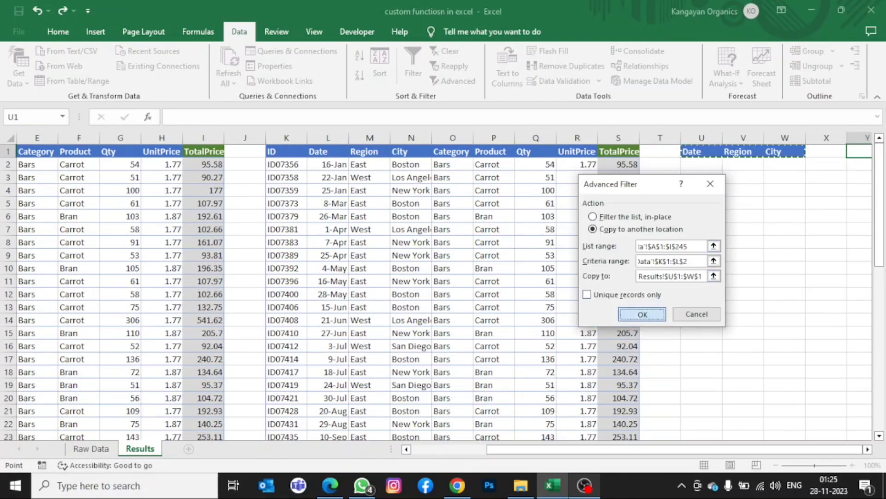
left_click(642, 313)
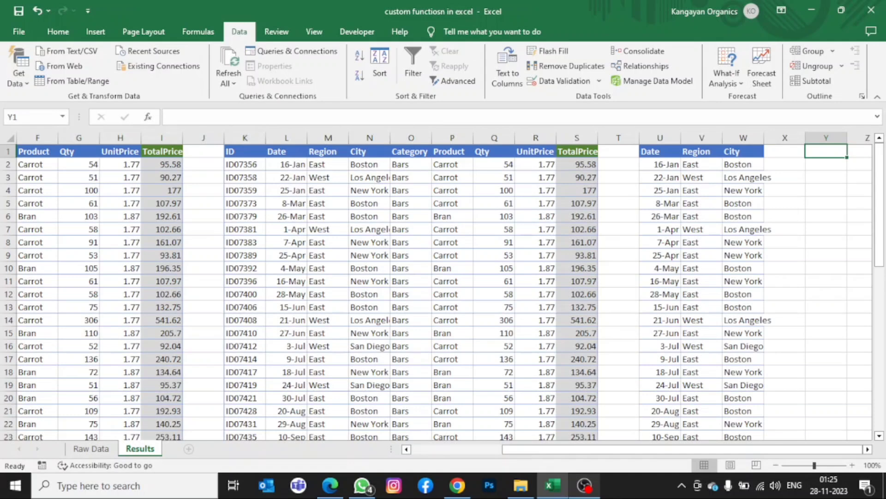